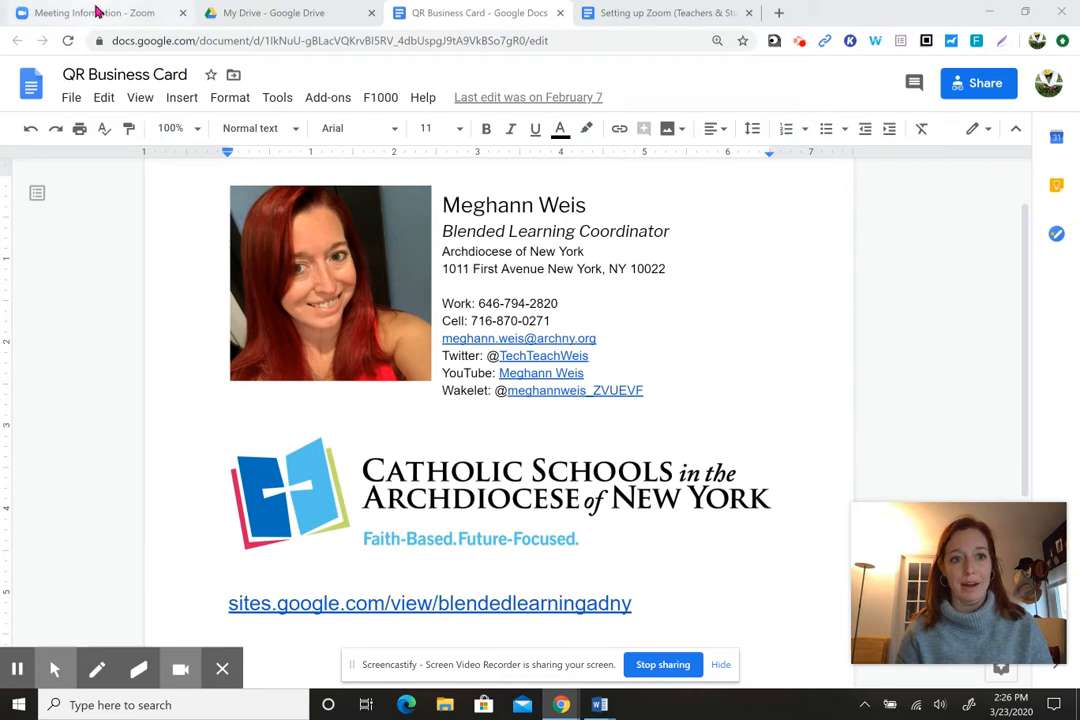
# Switch to the Zoom website and start scheduling a new meeting from the upcoming meetings list
pyautogui.click(97, 11)
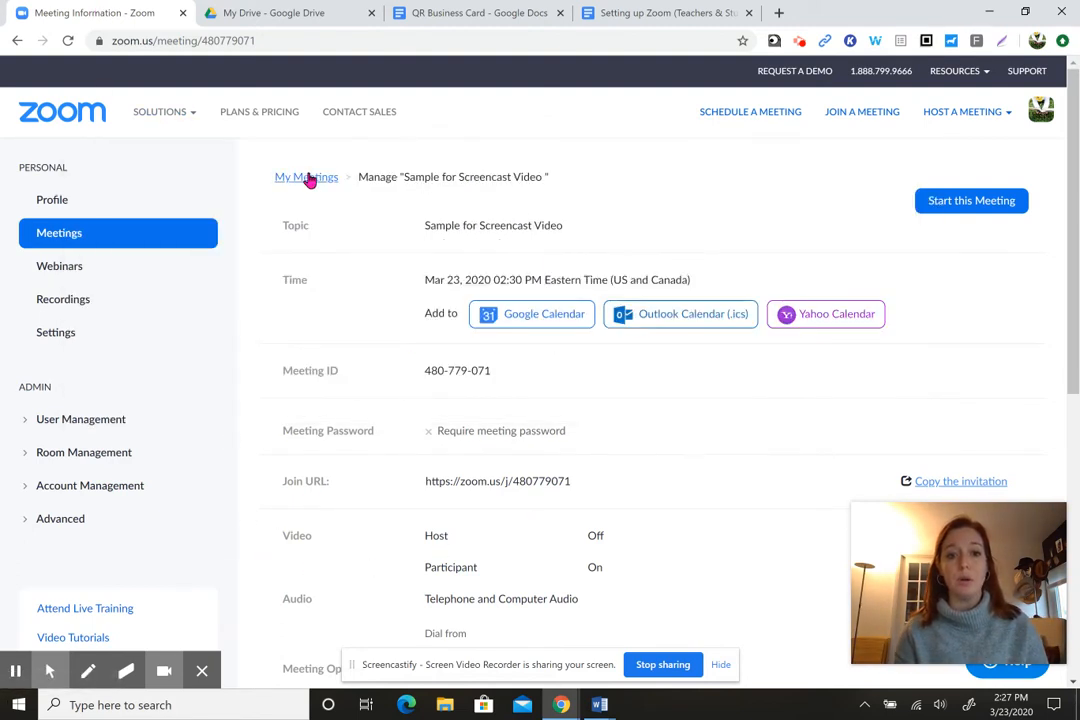
pyautogui.click(309, 179)
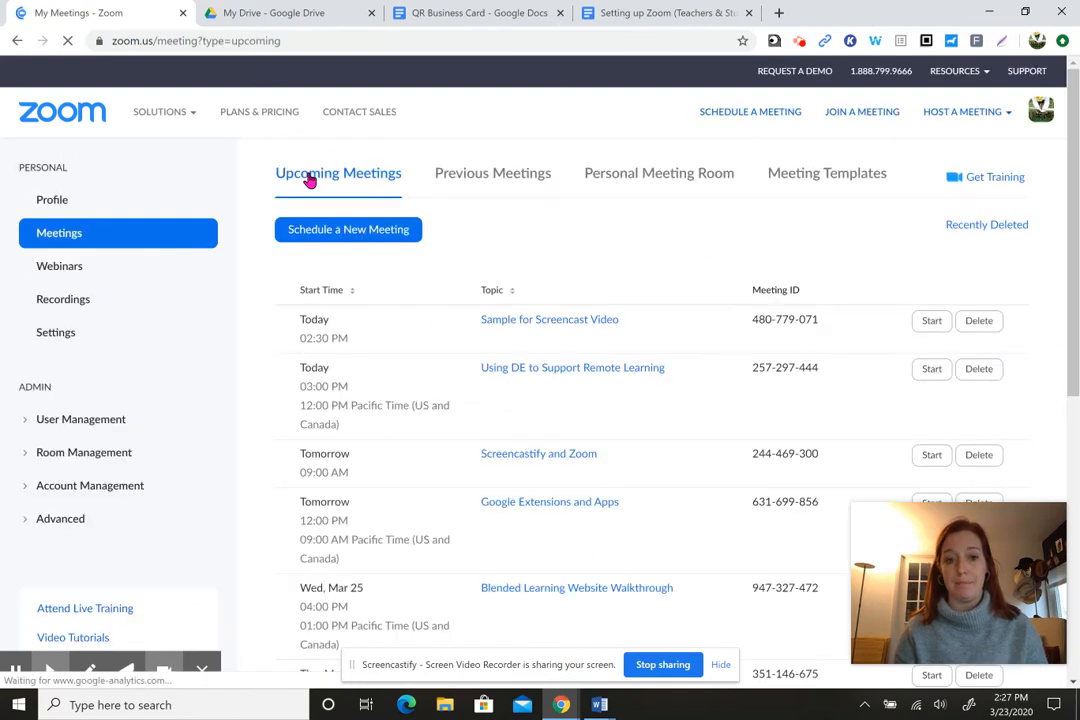
pyautogui.click(363, 231)
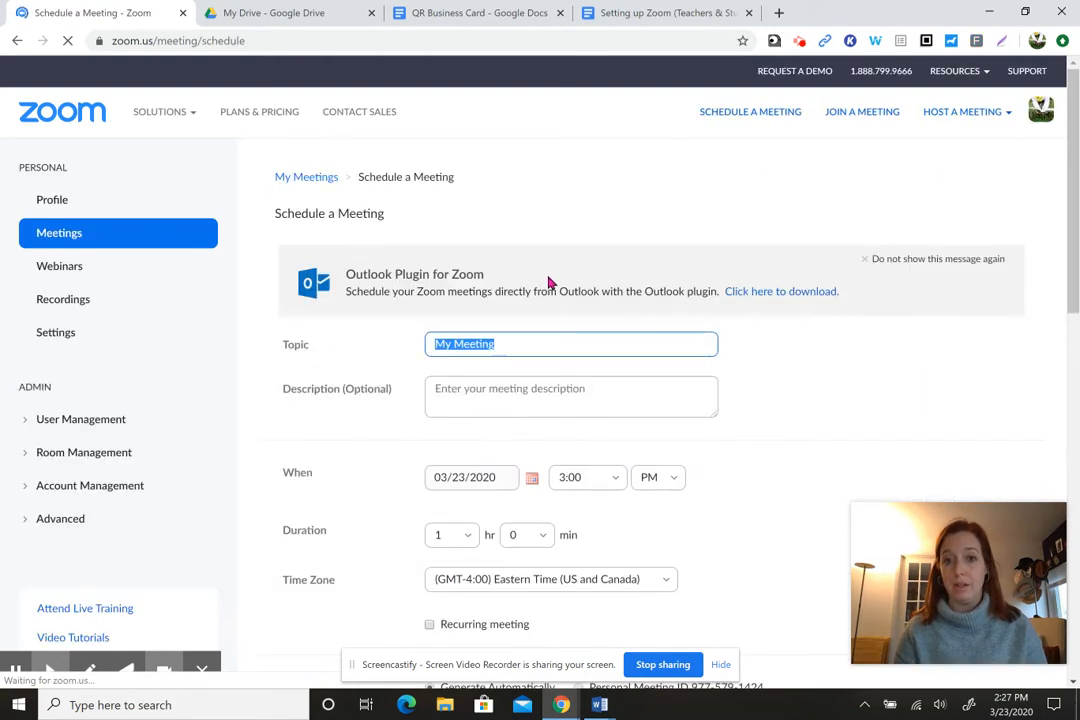
# Replace the default meeting topic with the teacher's title and surname followed by "Grade Teachers 3/23/20"
pyautogui.press('BackSpace')
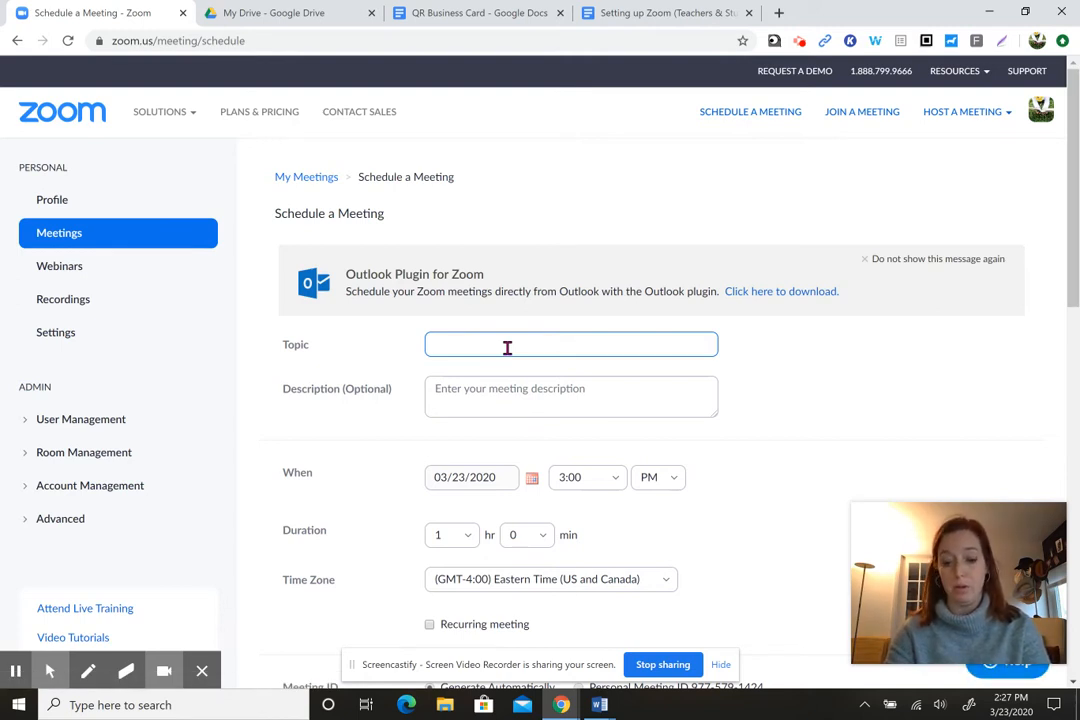
pyautogui.write('Ms. Weis ')
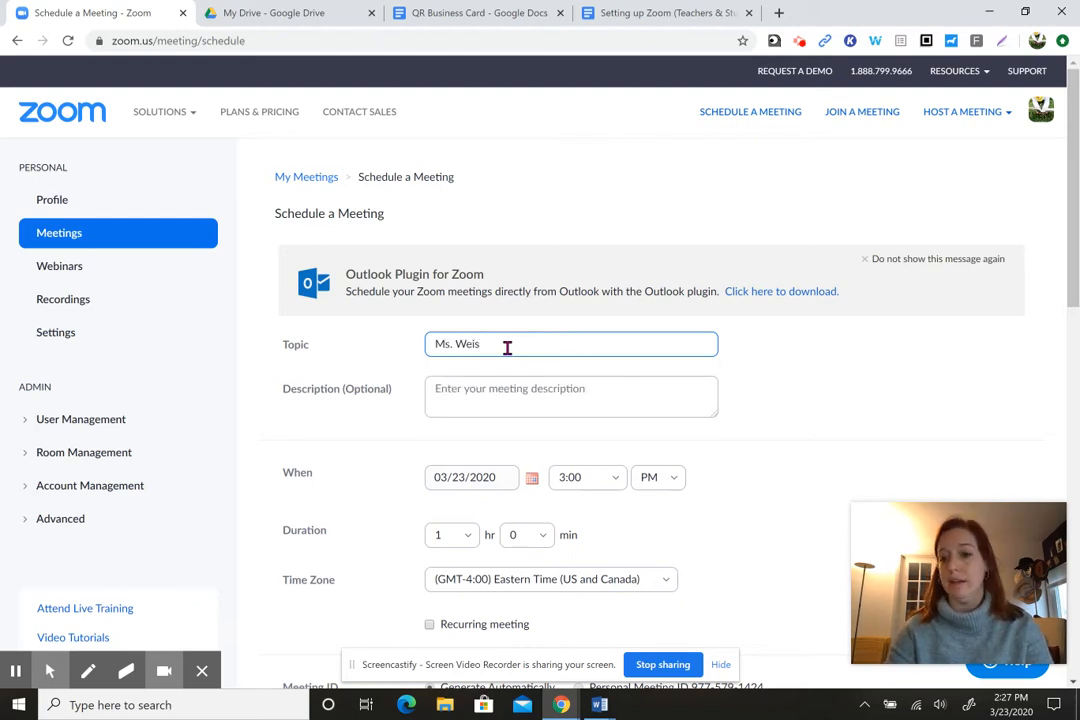
pyautogui.write('Grade Teachers')
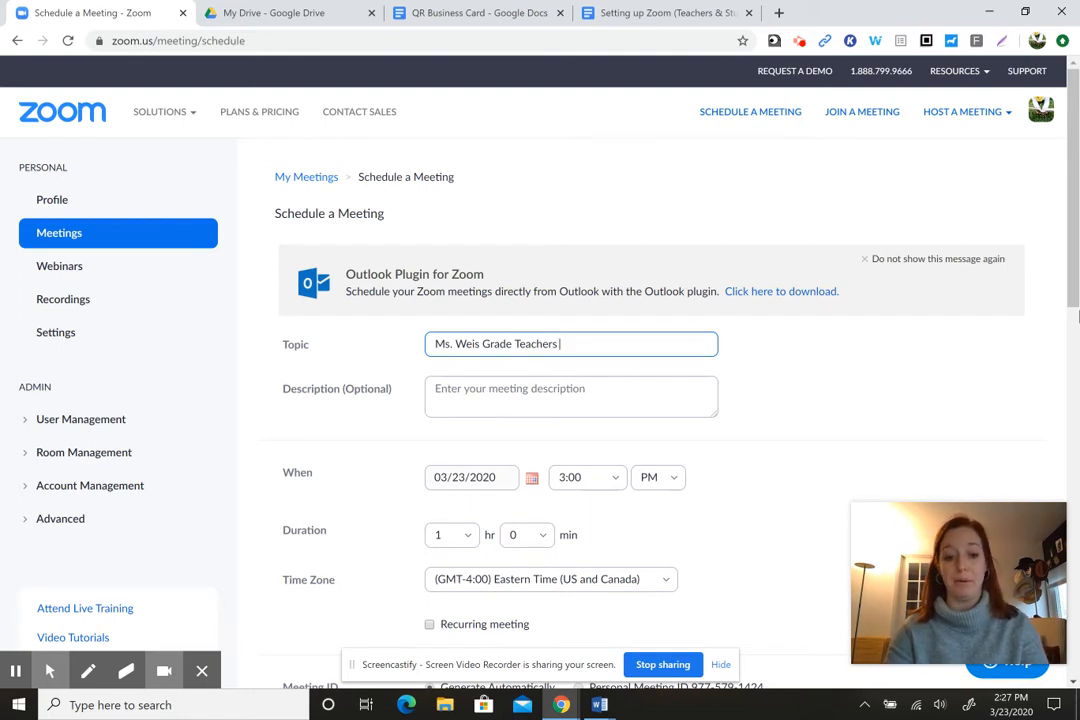
pyautogui.write(' 3/23')
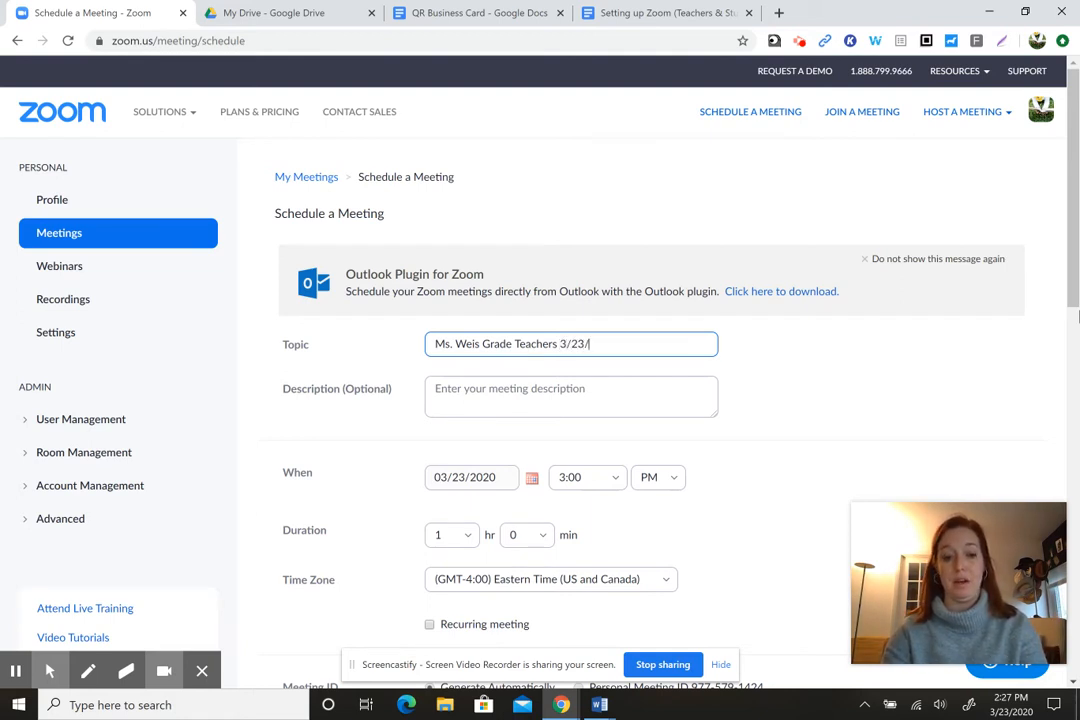
pyautogui.write('/20')
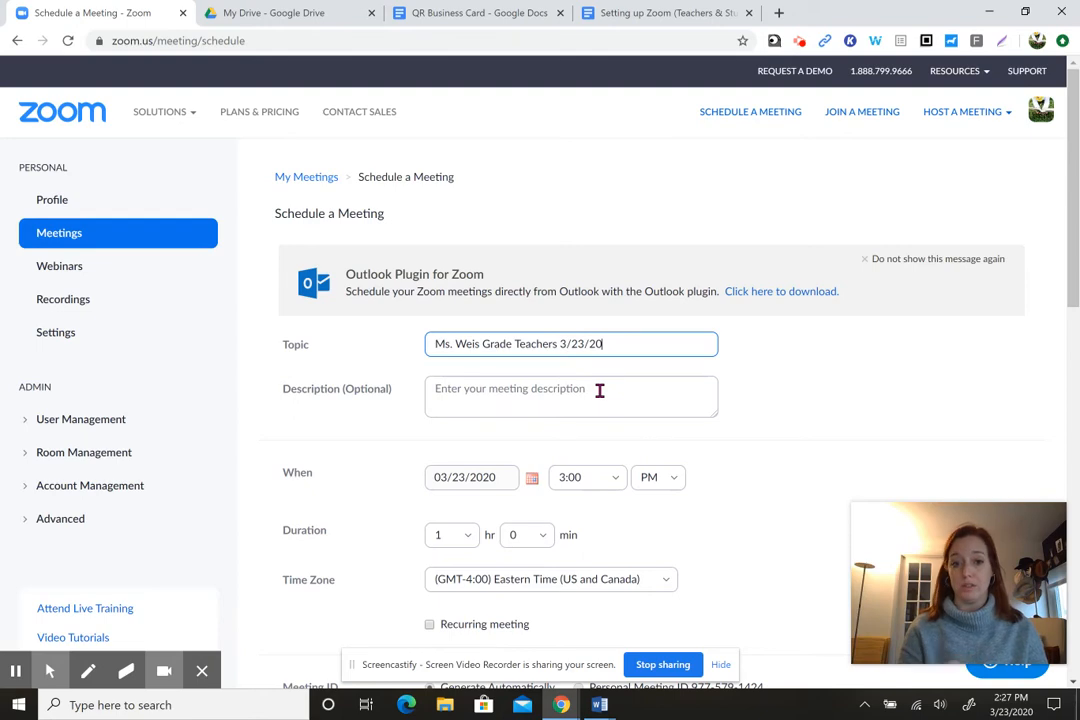
# Make the meeting recurring, keeping the daily recurrence that ends by 03/29/2020
pyautogui.scroll(-1, 600, 390)
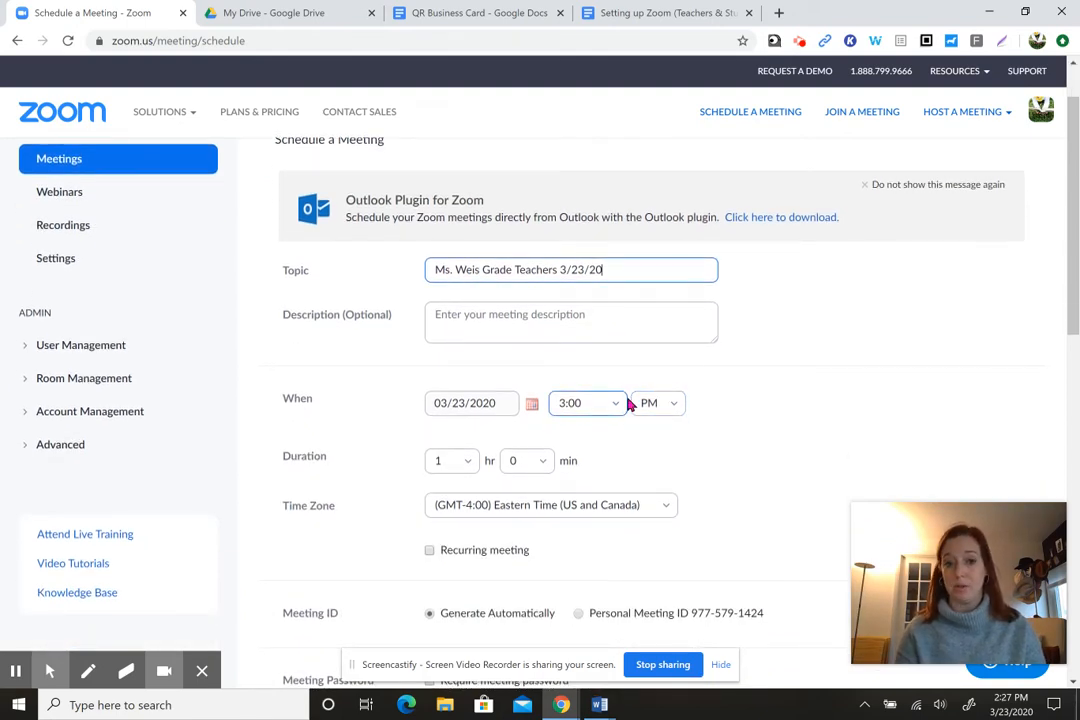
pyautogui.scroll(-1, 629, 404)
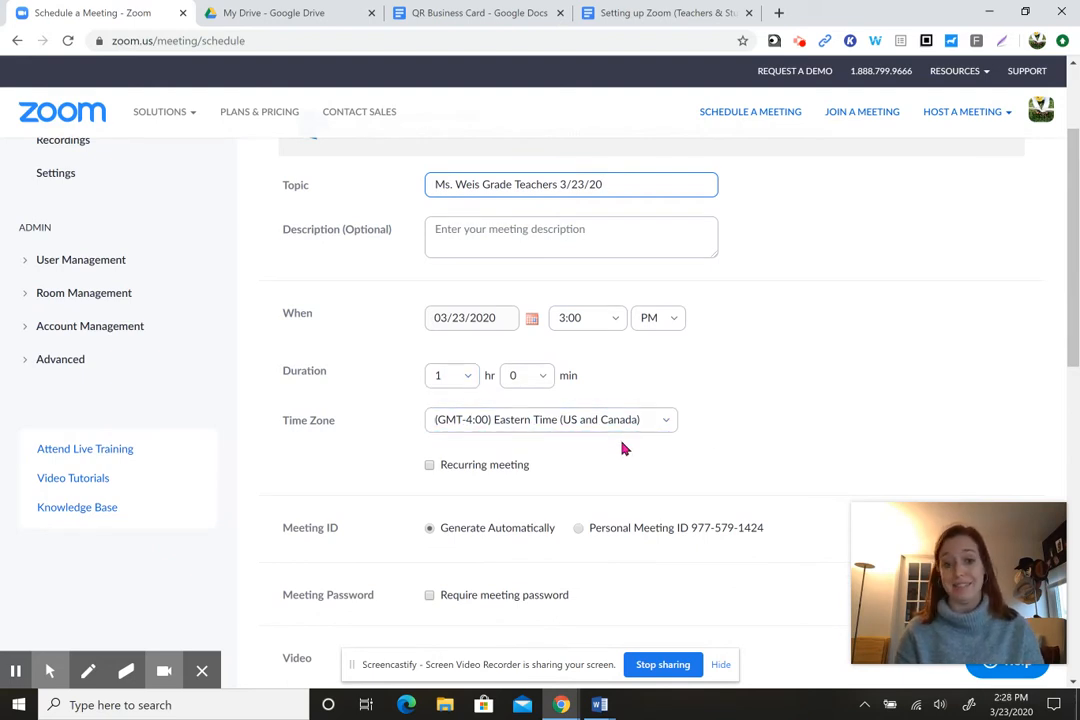
pyautogui.scroll(-1, 622, 449)
pyautogui.scroll(-1, 622, 449)
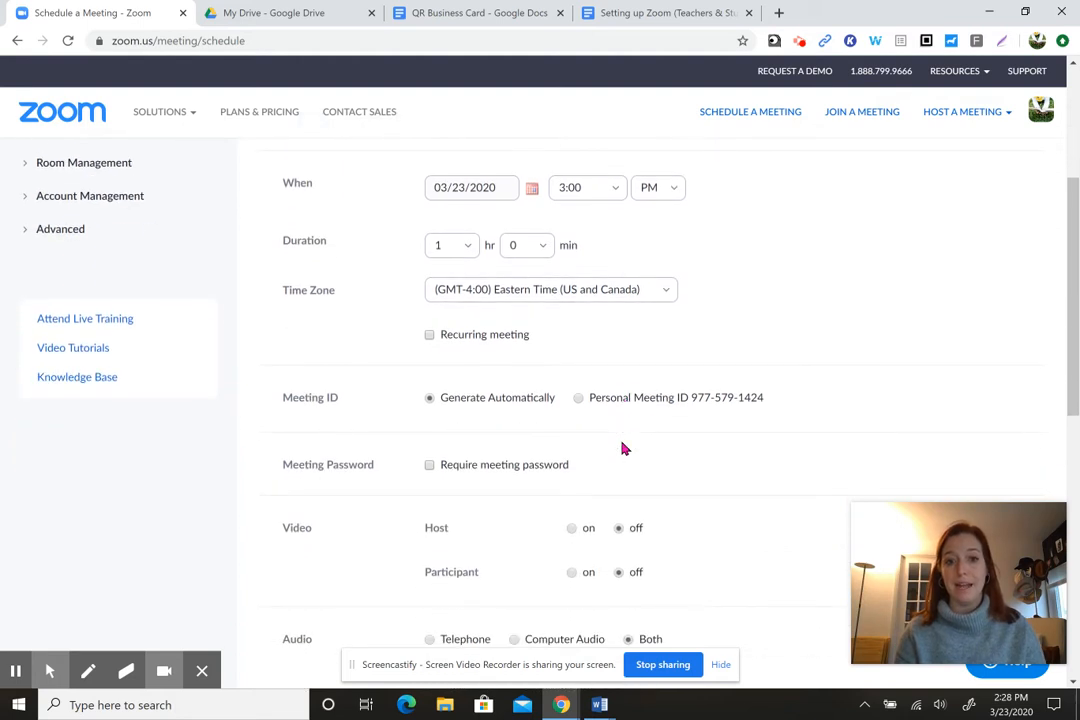
pyautogui.click(429, 336)
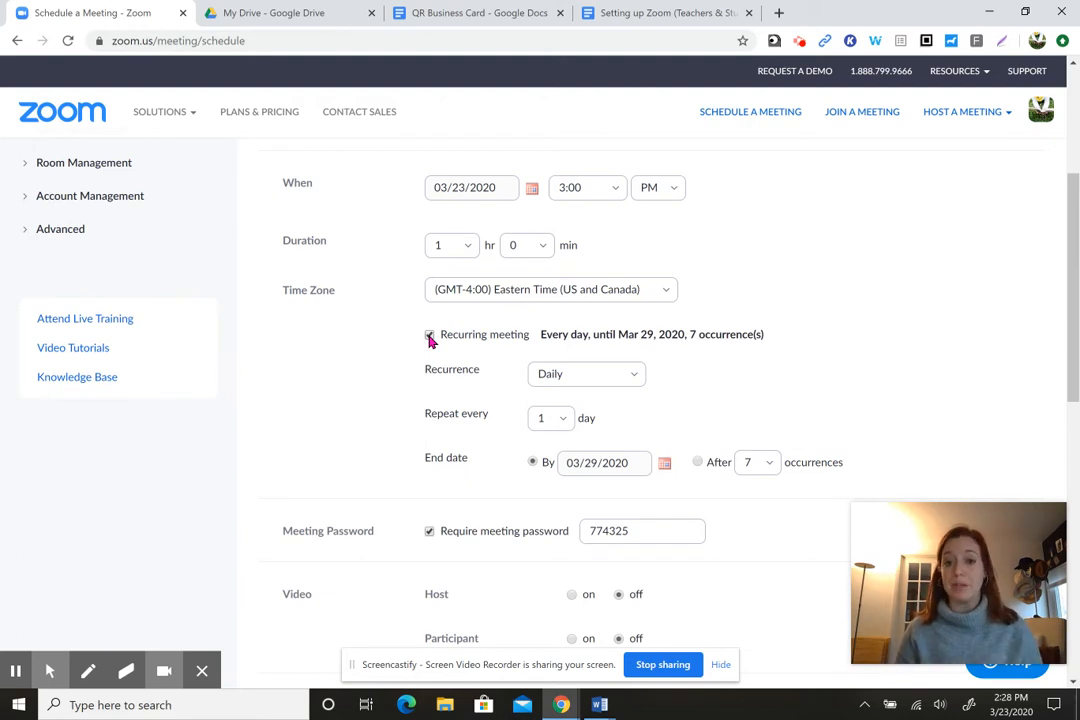
pyautogui.click(430, 336)
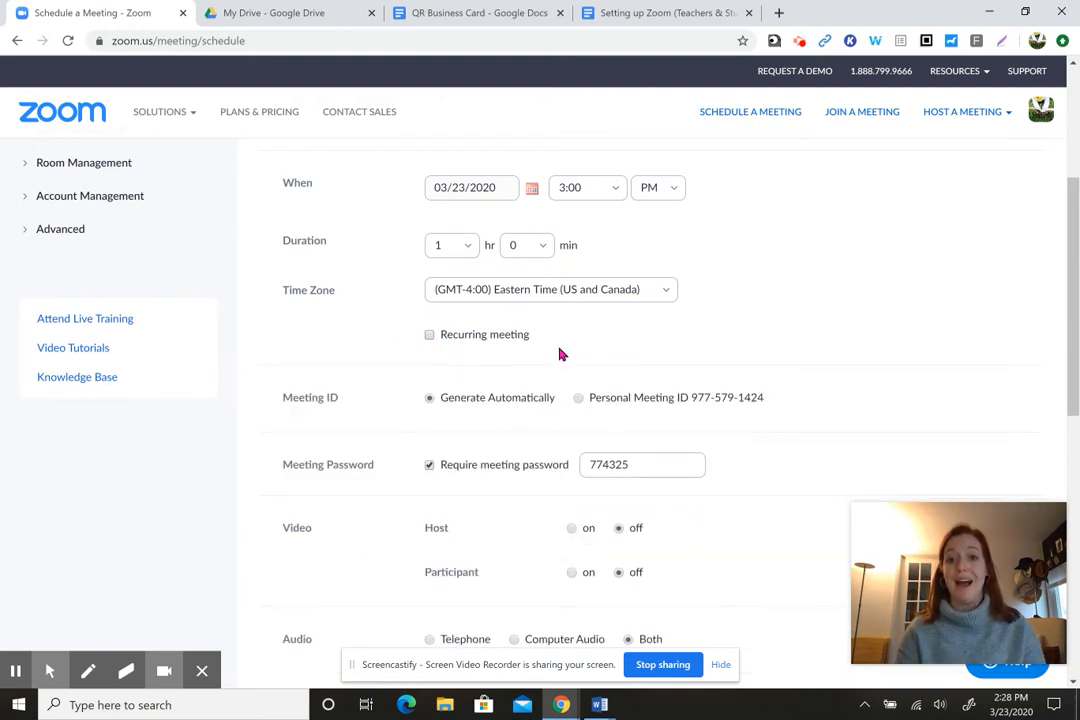
pyautogui.click(430, 336)
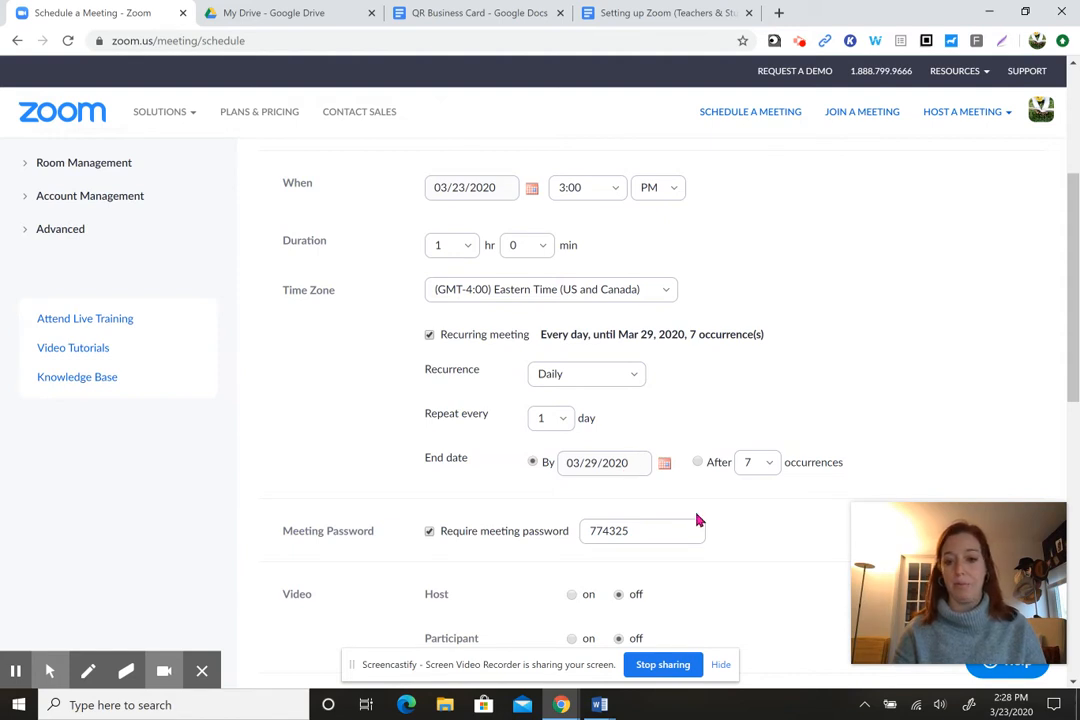
# Set the participant video to on for the meeting
pyautogui.scroll(-3, 699, 516)
pyautogui.scroll(-1, 697, 518)
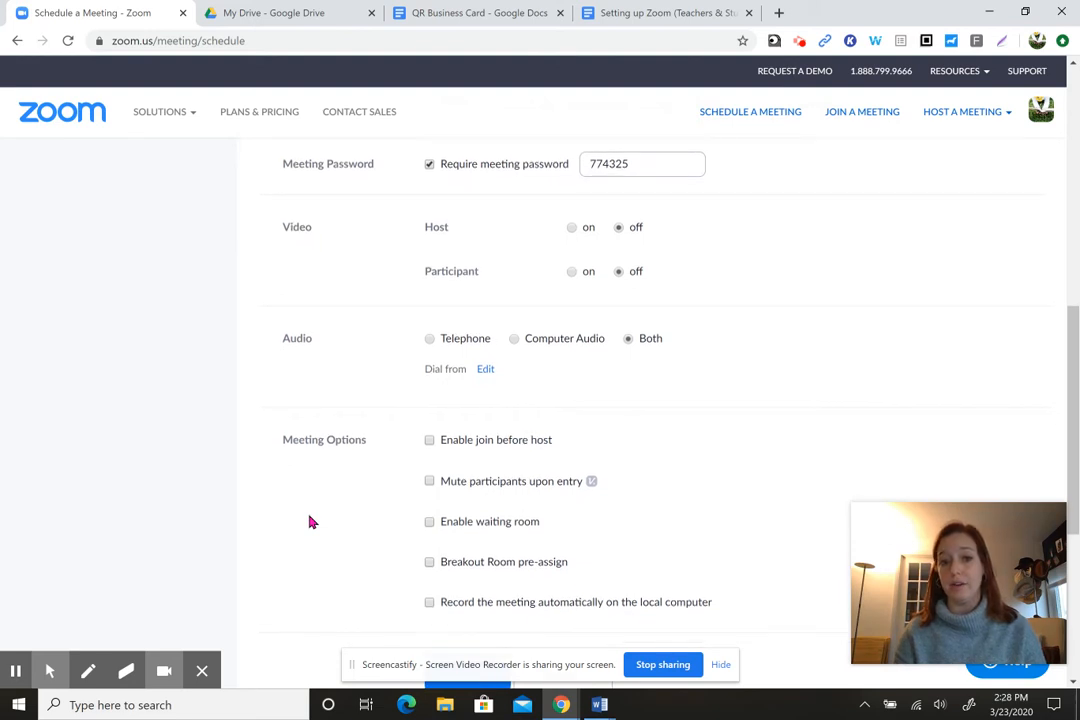
pyautogui.scroll(-1, 310, 521)
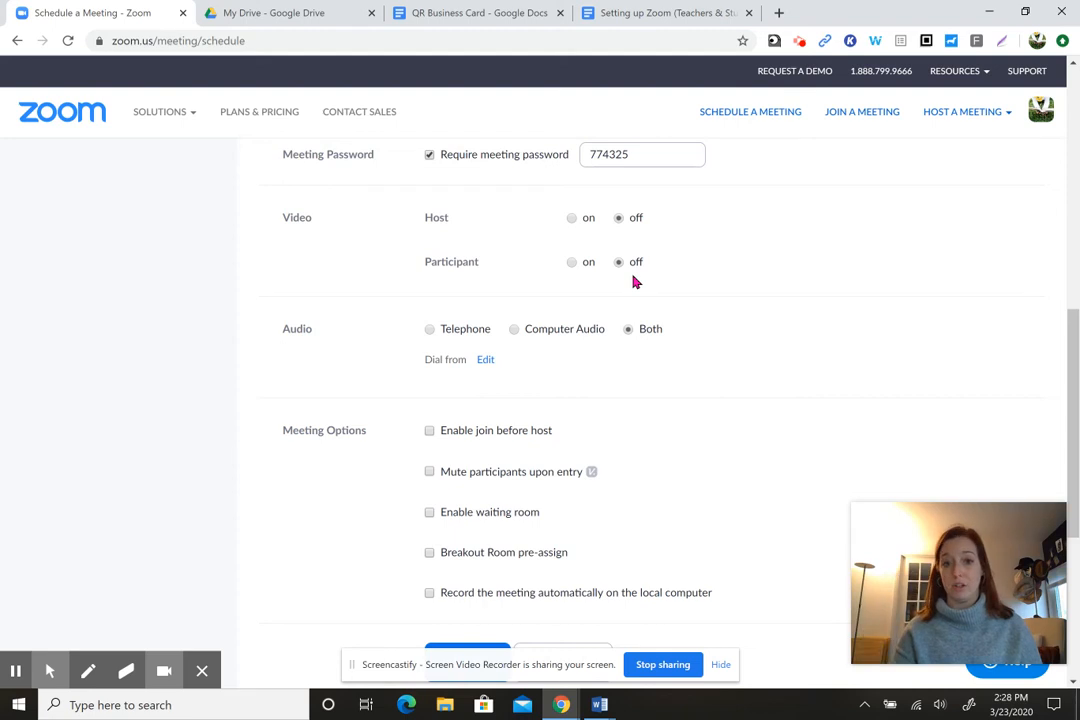
pyautogui.click(571, 263)
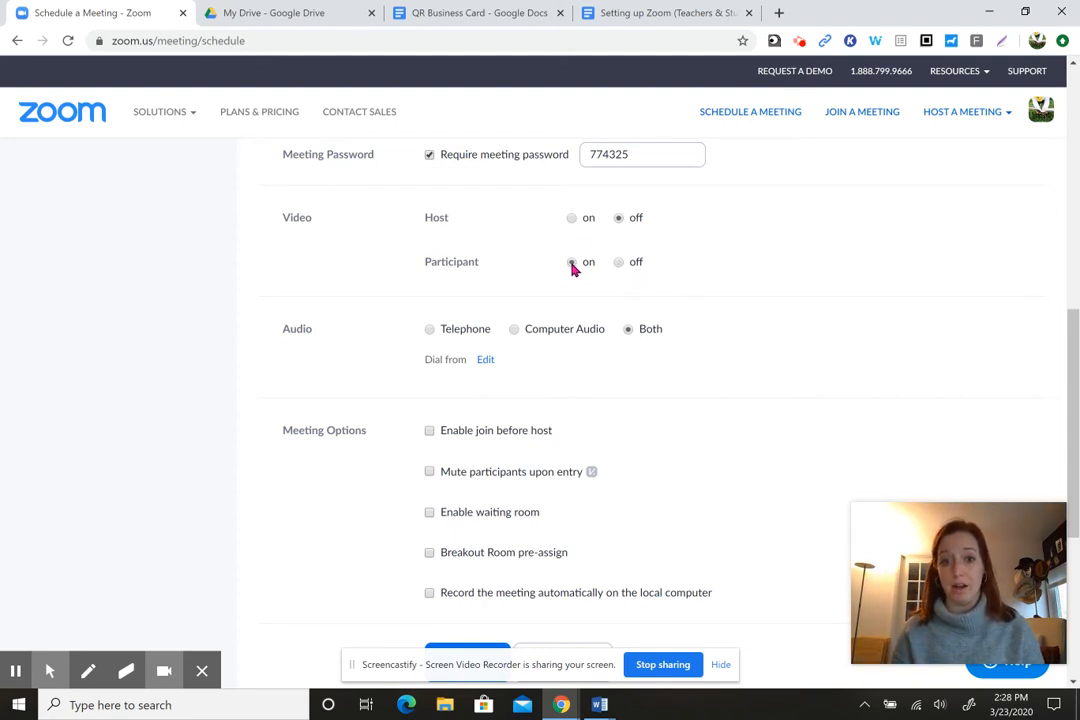
# Enable muting participants upon entry and automatic recording on the local computer, and save the meeting
pyautogui.scroll(-2, 573, 268)
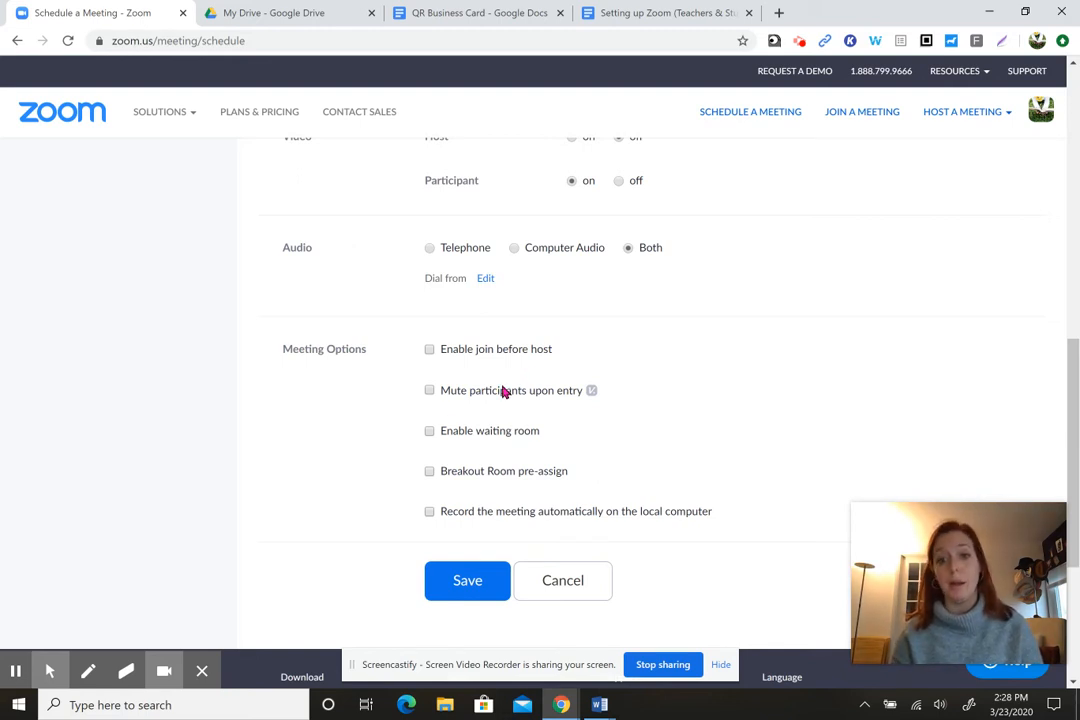
pyautogui.click(429, 392)
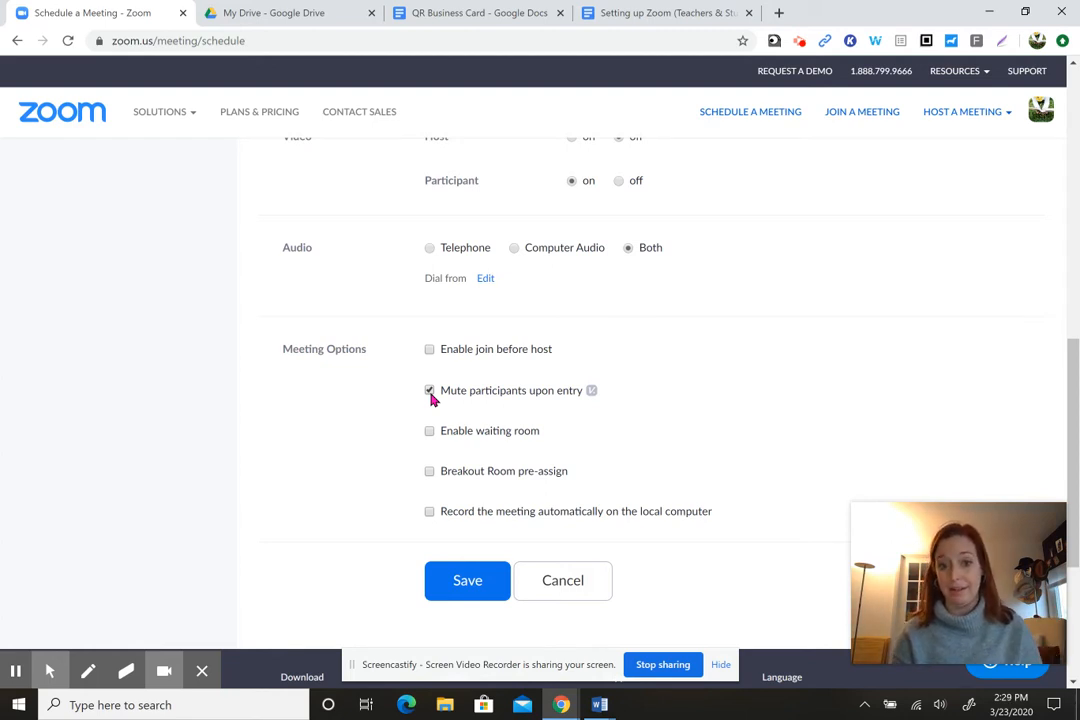
pyautogui.scroll(-1, 429, 400)
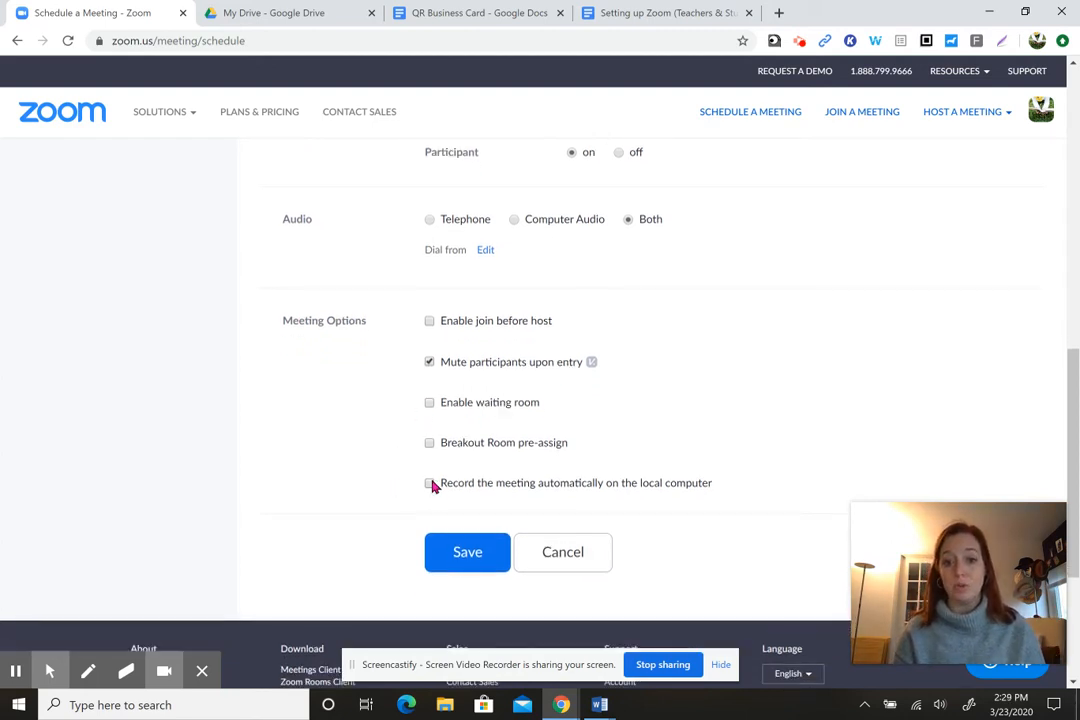
pyautogui.click(432, 485)
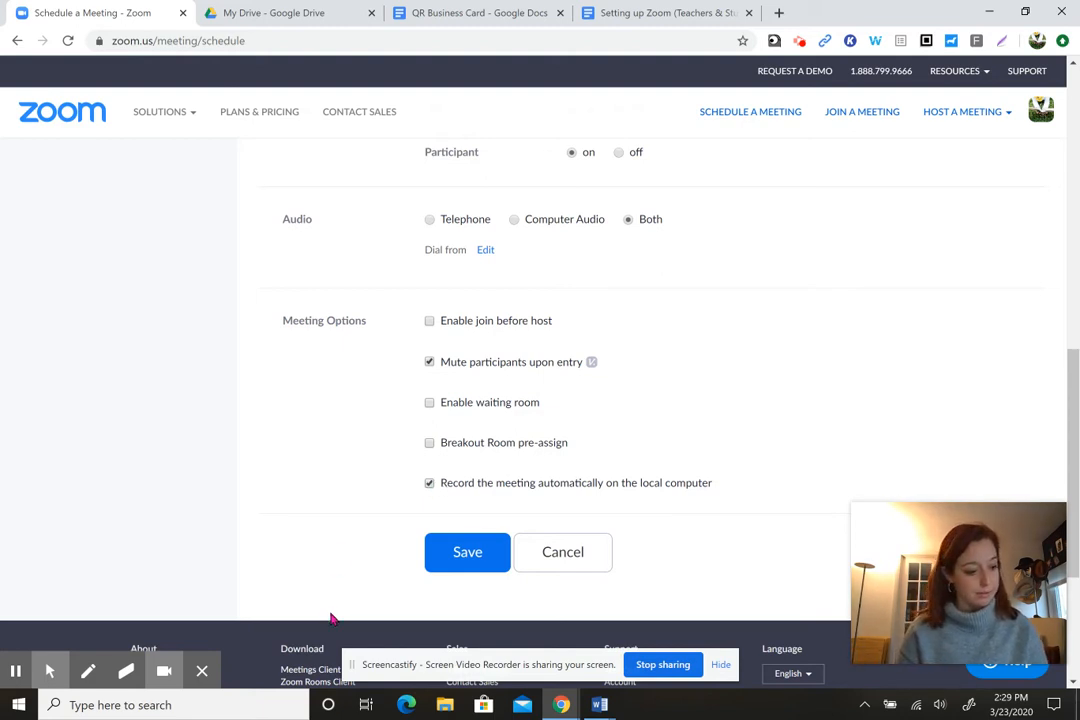
pyautogui.click(463, 550)
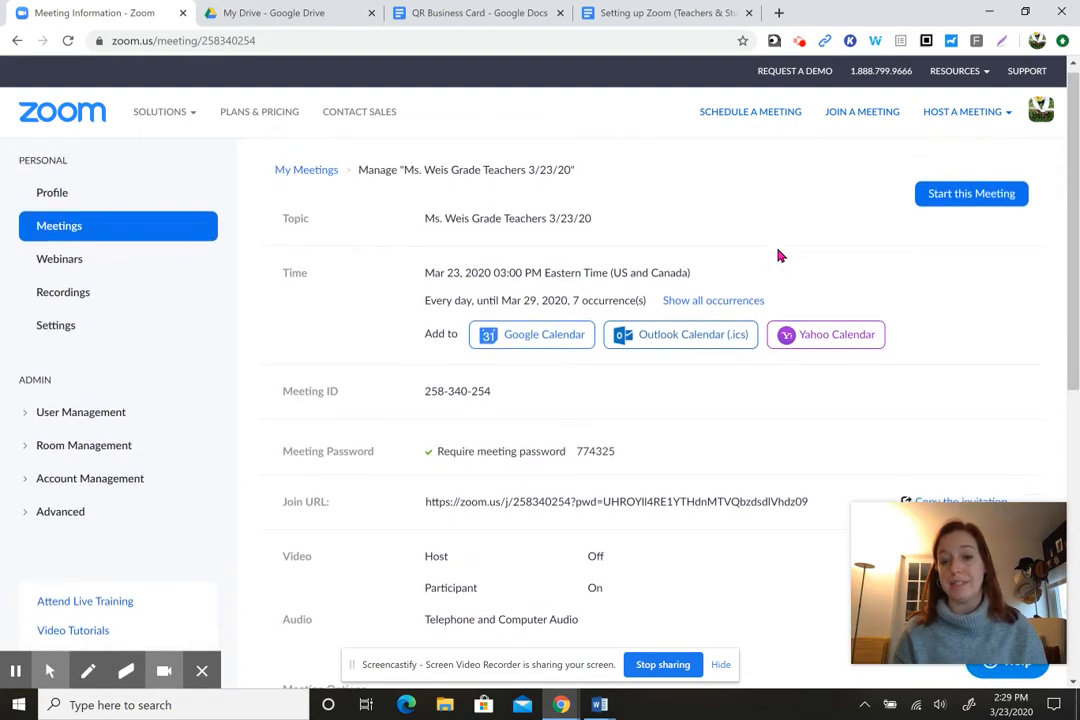
# View the saved meeting's invitation text and close it without copying
pyautogui.scroll(-3, 923, 323)
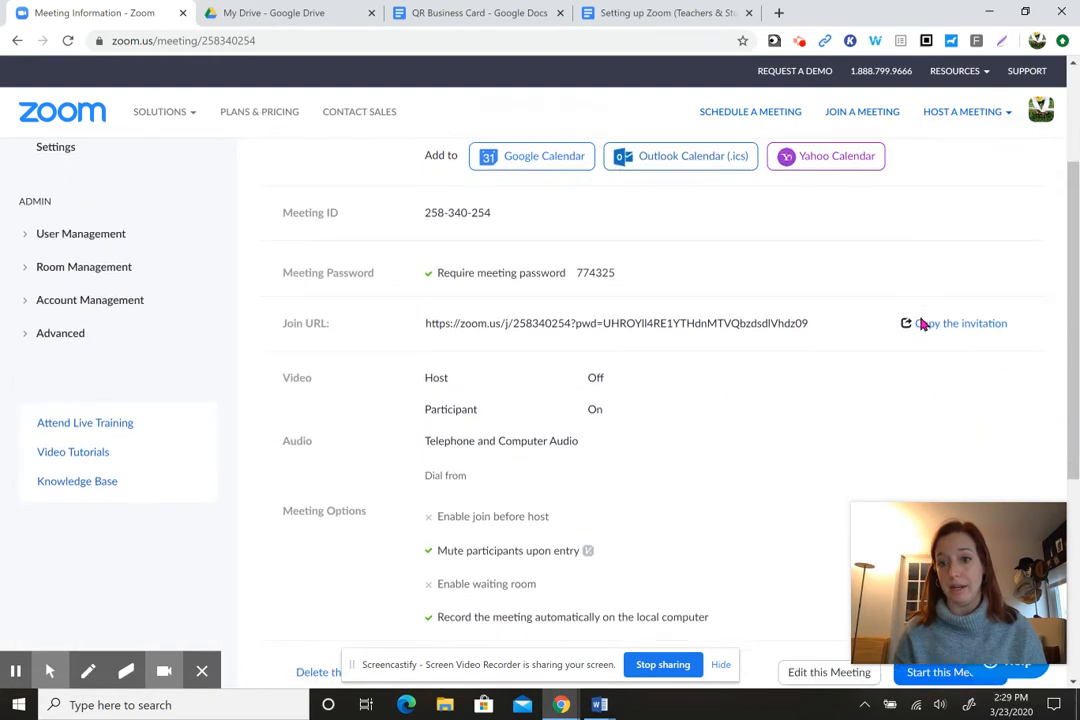
pyautogui.click(935, 273)
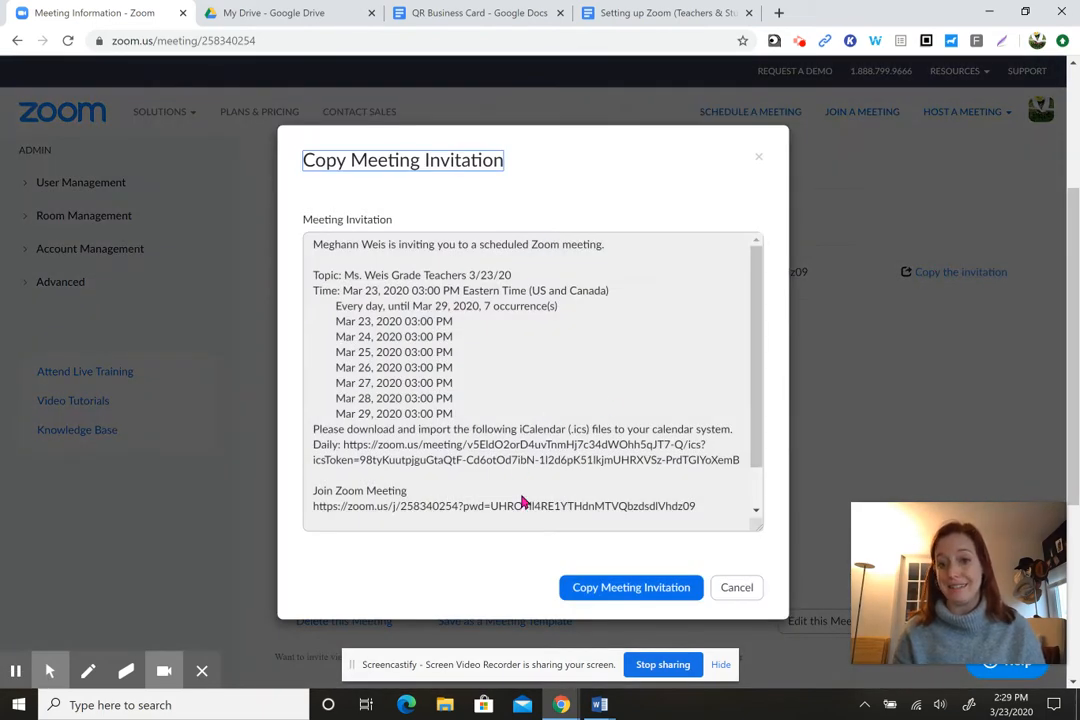
pyautogui.click(740, 590)
pyautogui.scroll(3, 755, 465)
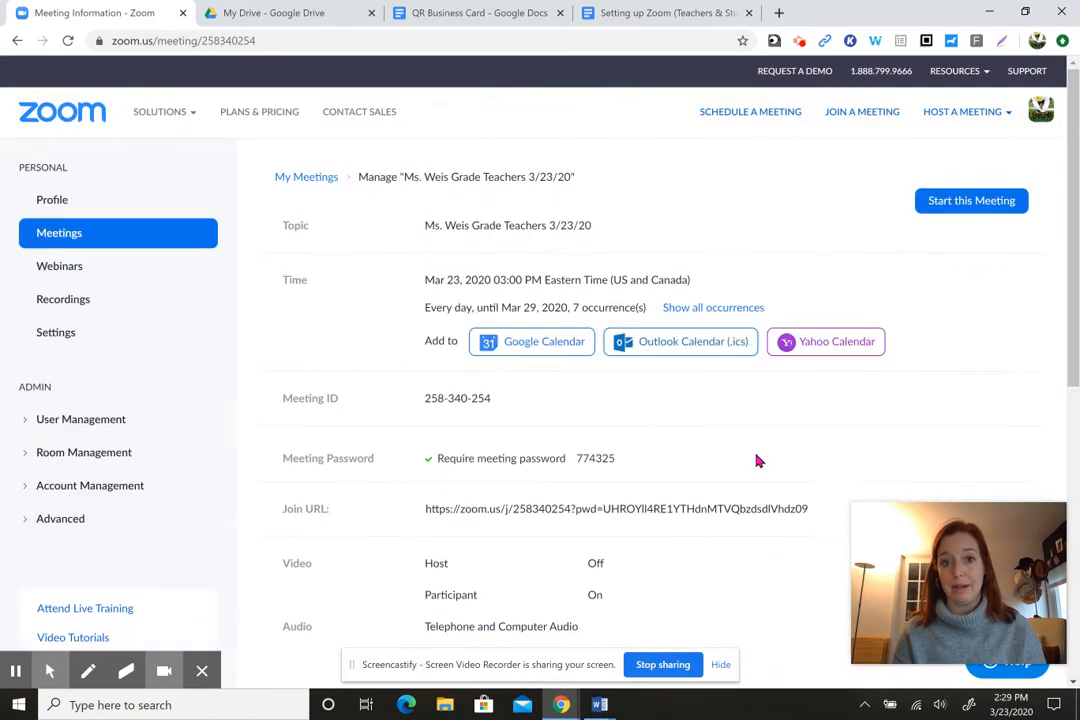
# Open the edit form for only this occurrence of the recurring meeting, and return to the meetings list without changes
pyautogui.scroll(-6, 757, 460)
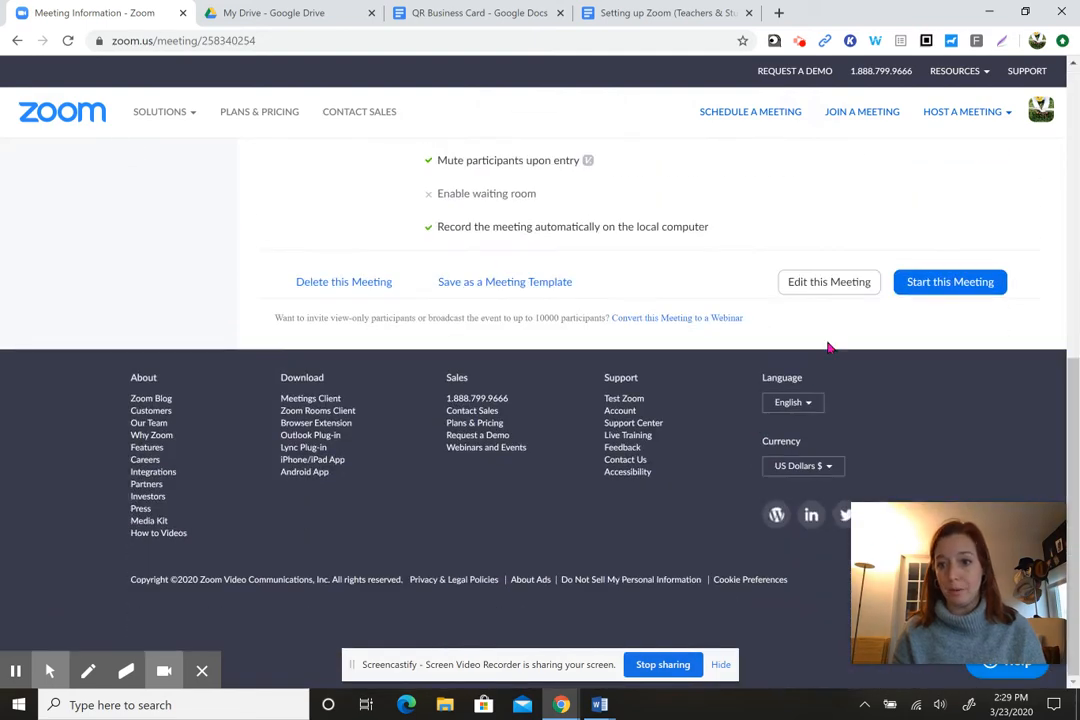
pyautogui.click(821, 284)
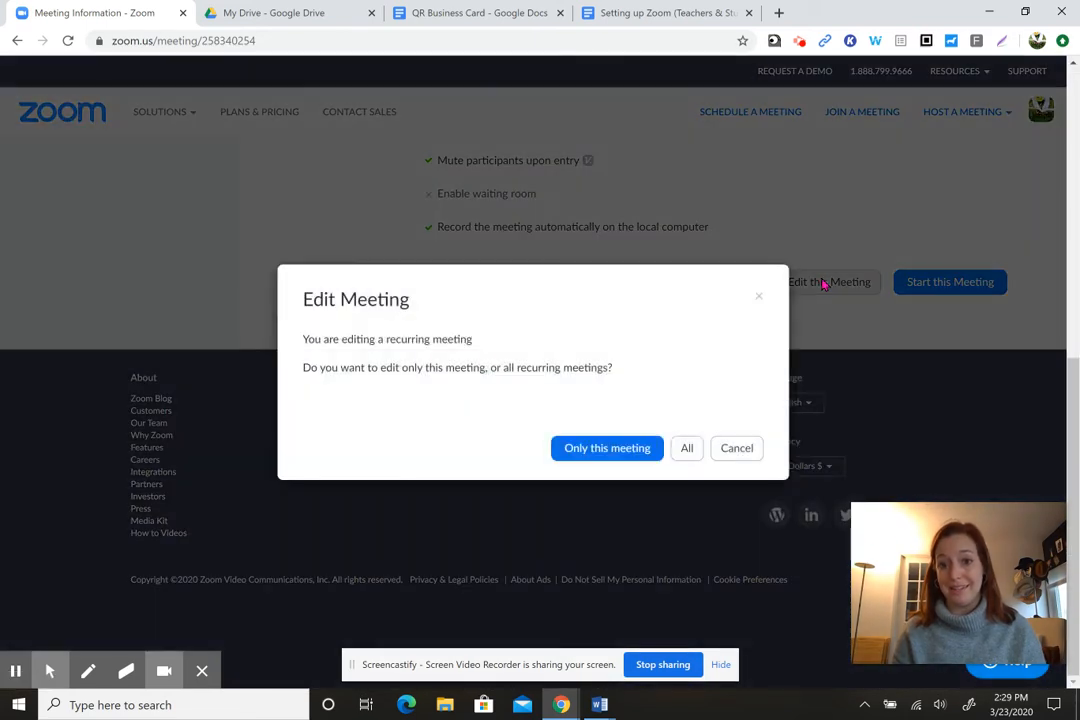
pyautogui.click(604, 448)
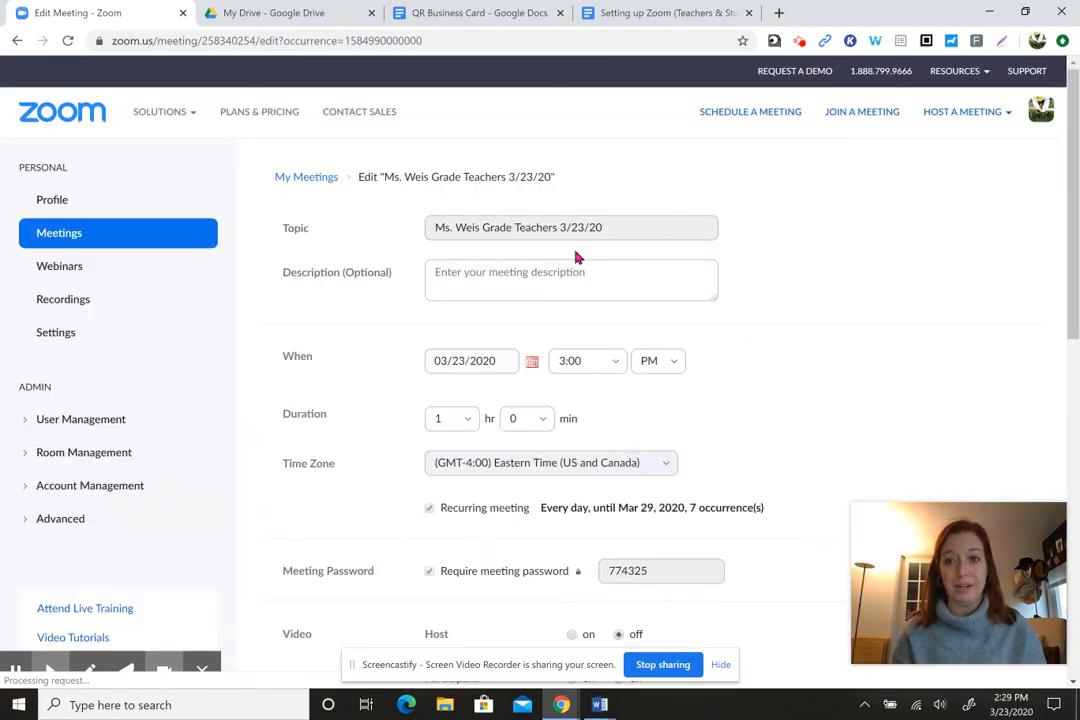
pyautogui.rightClick(294, 180)
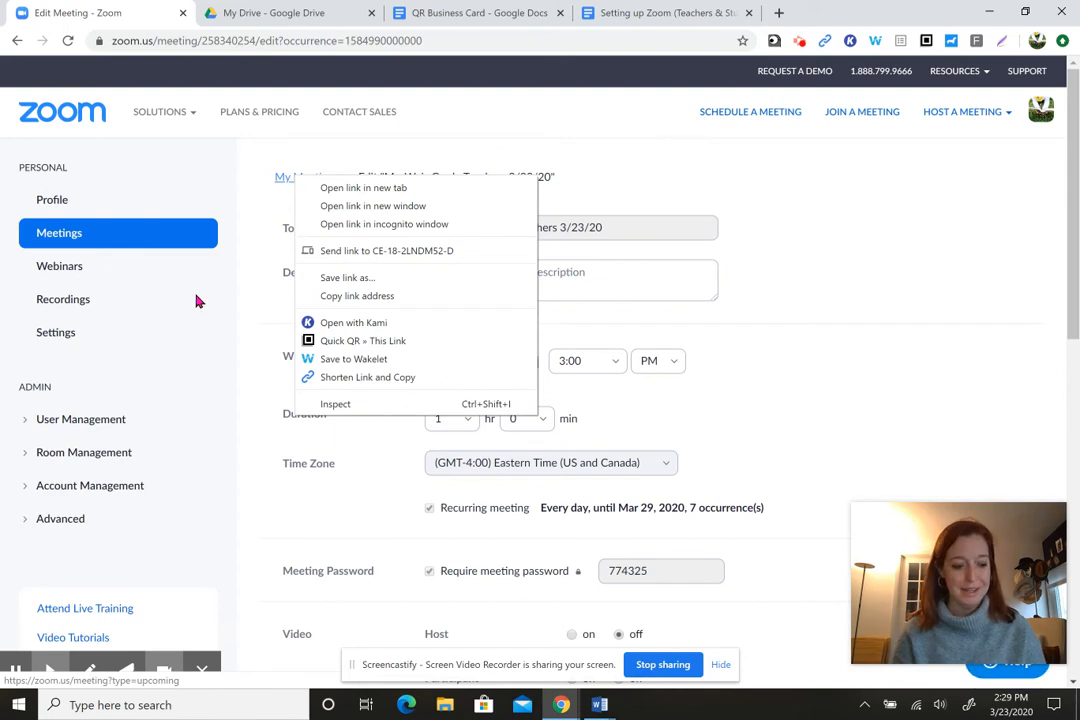
pyautogui.click(291, 177)
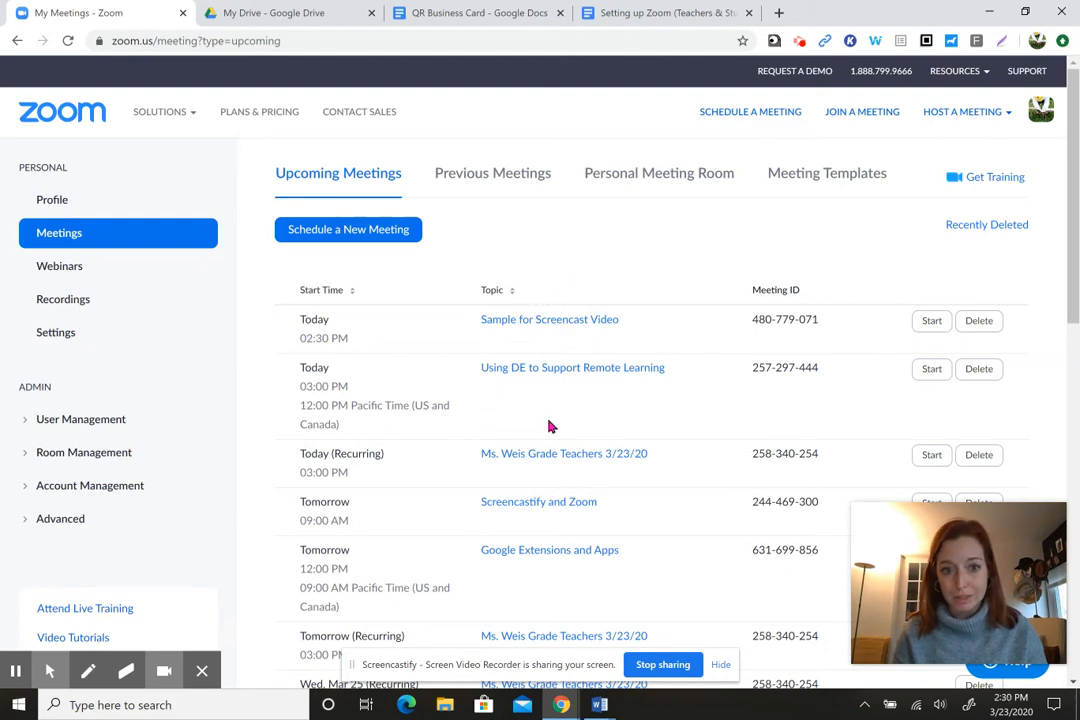
# Start the "Sample for Screencast Video" meeting in the Zoom Meetings app with computer audio and maximize its window
pyautogui.click(555, 330)
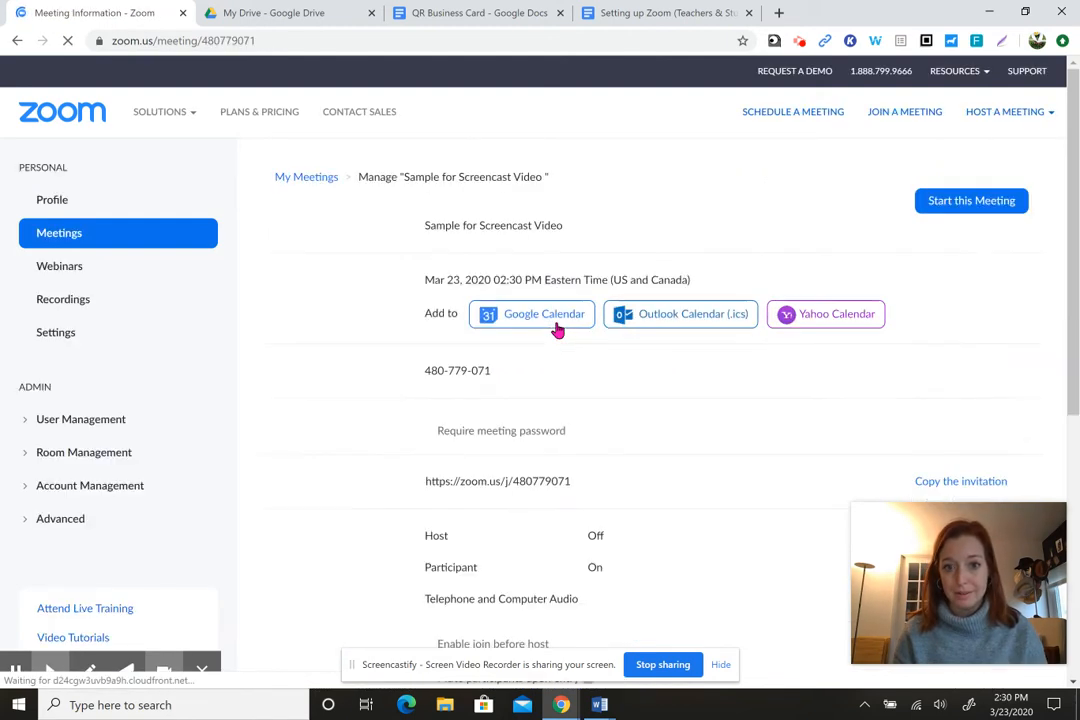
pyautogui.click(973, 203)
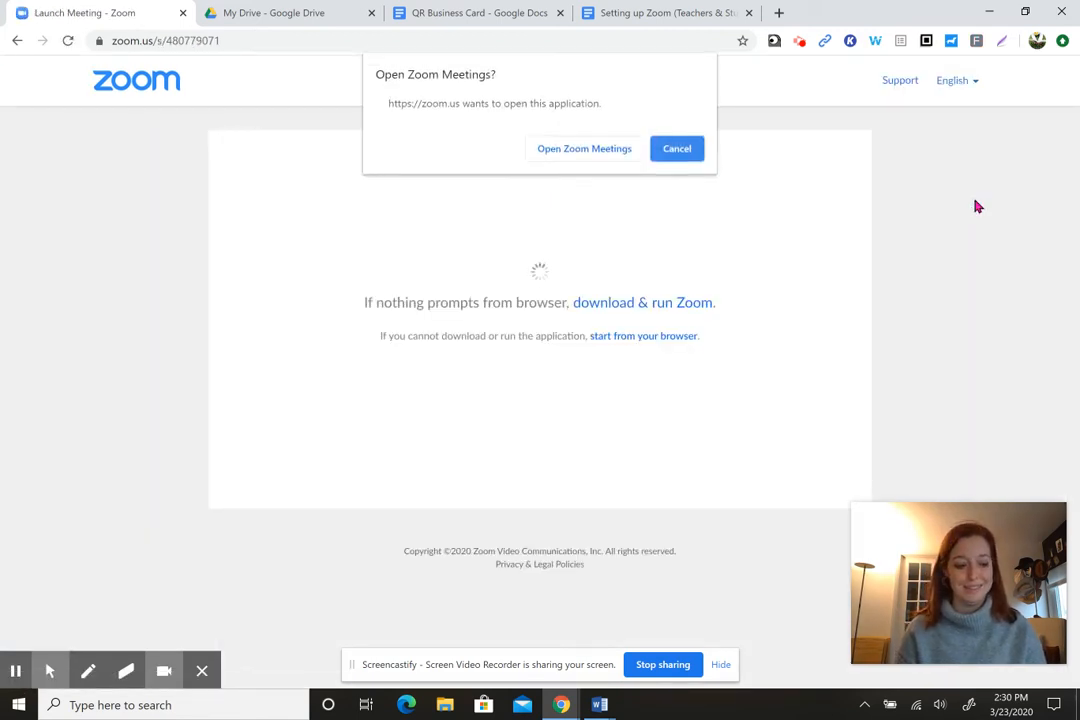
pyautogui.click(587, 157)
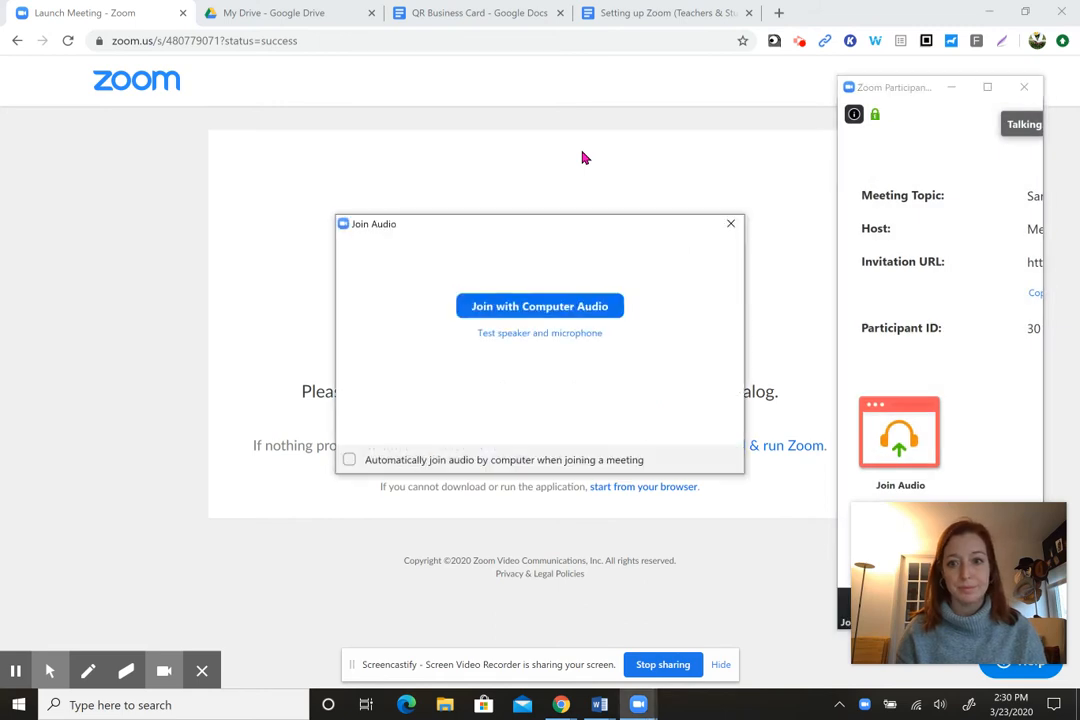
pyautogui.click(538, 308)
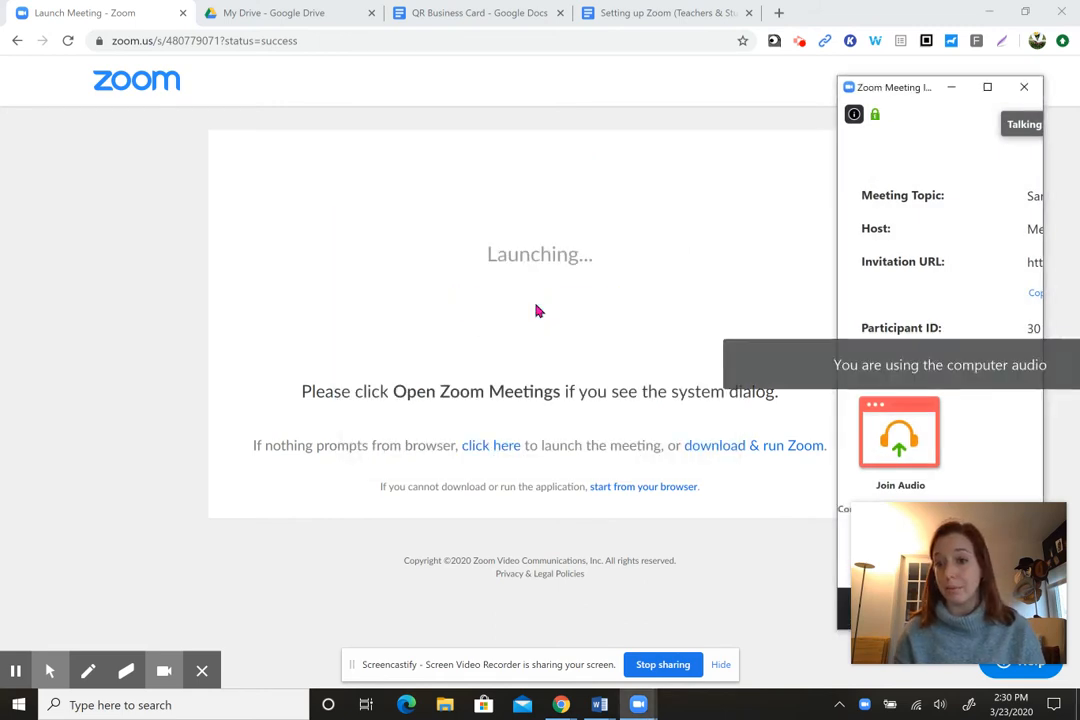
pyautogui.click(987, 90)
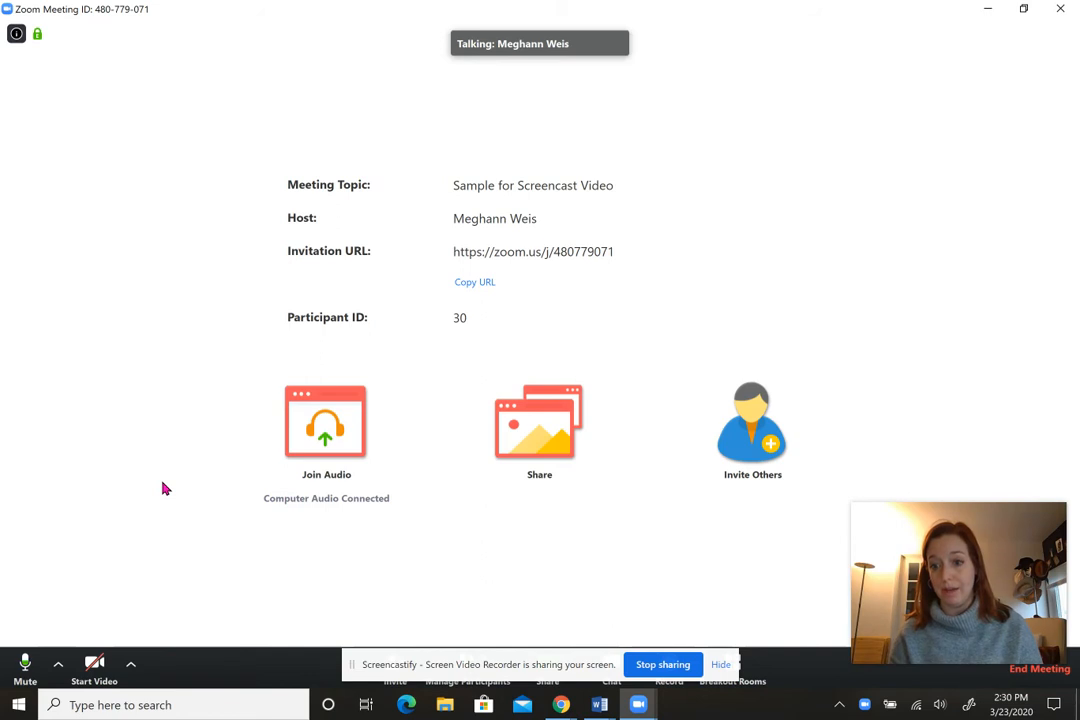
# Turn on the host's video in the meeting
pyautogui.click(95, 668)
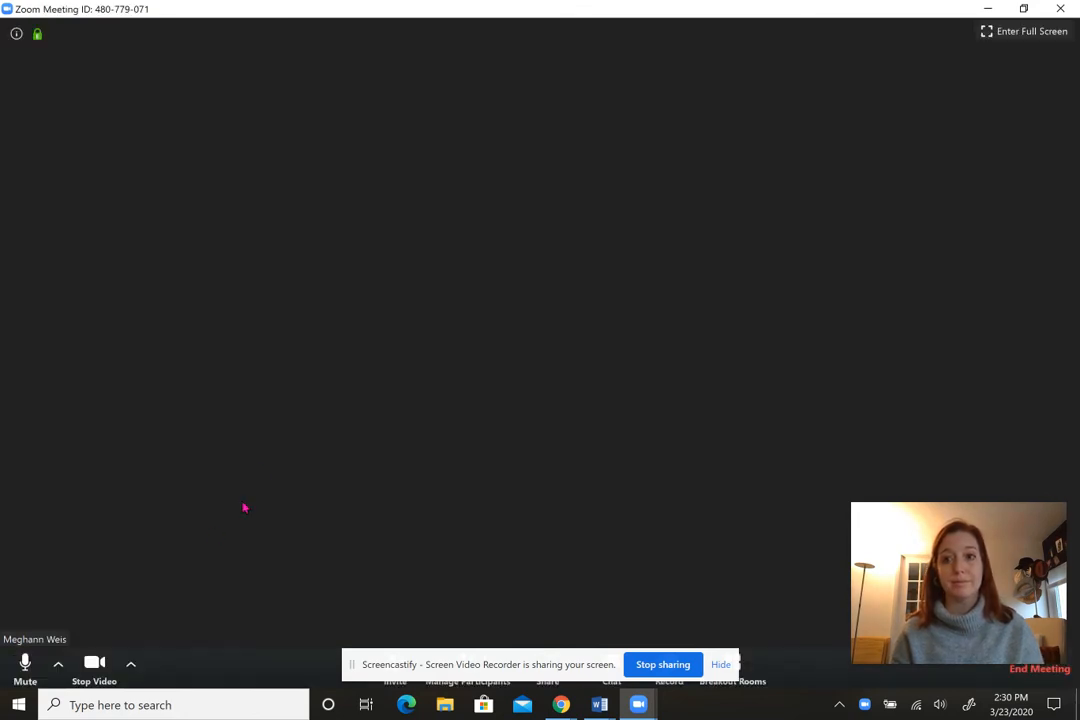
pyautogui.moveTo(999, 613)
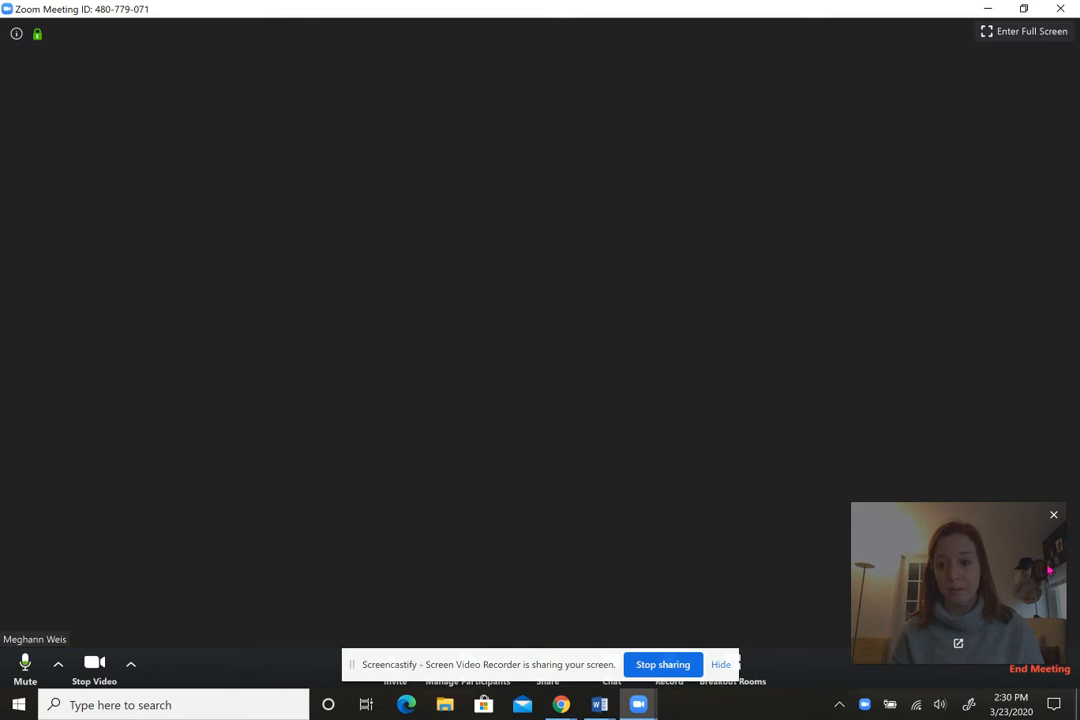
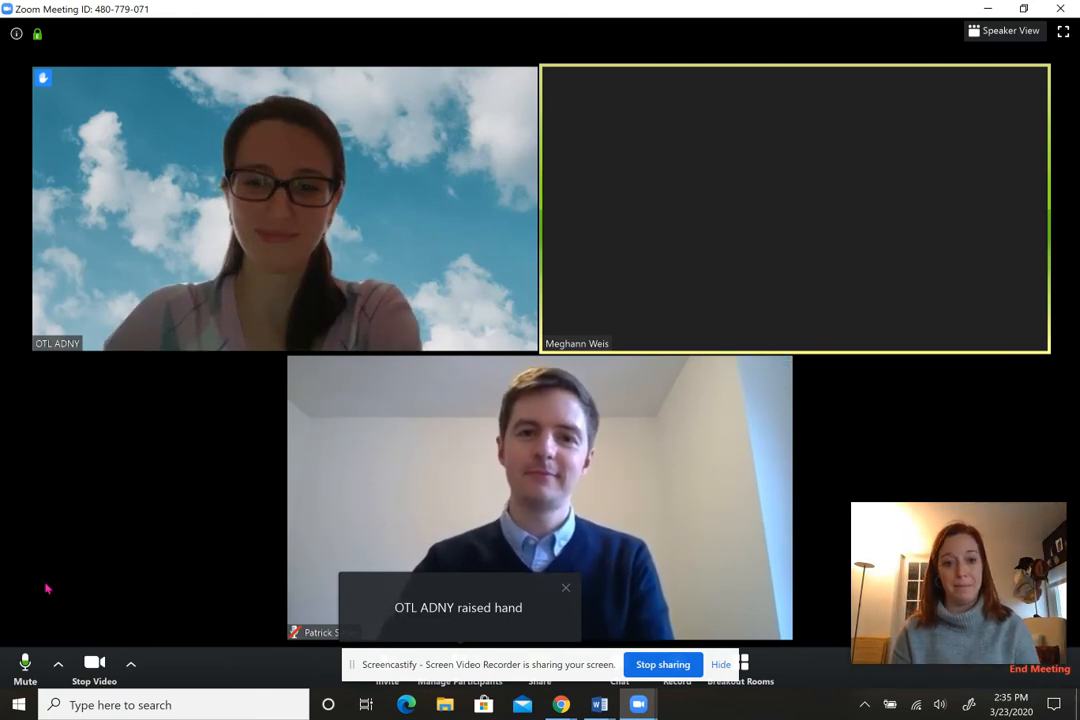
# Dismiss the raised-hand notification and spotlight the muted participant's video
pyautogui.click(566, 588)
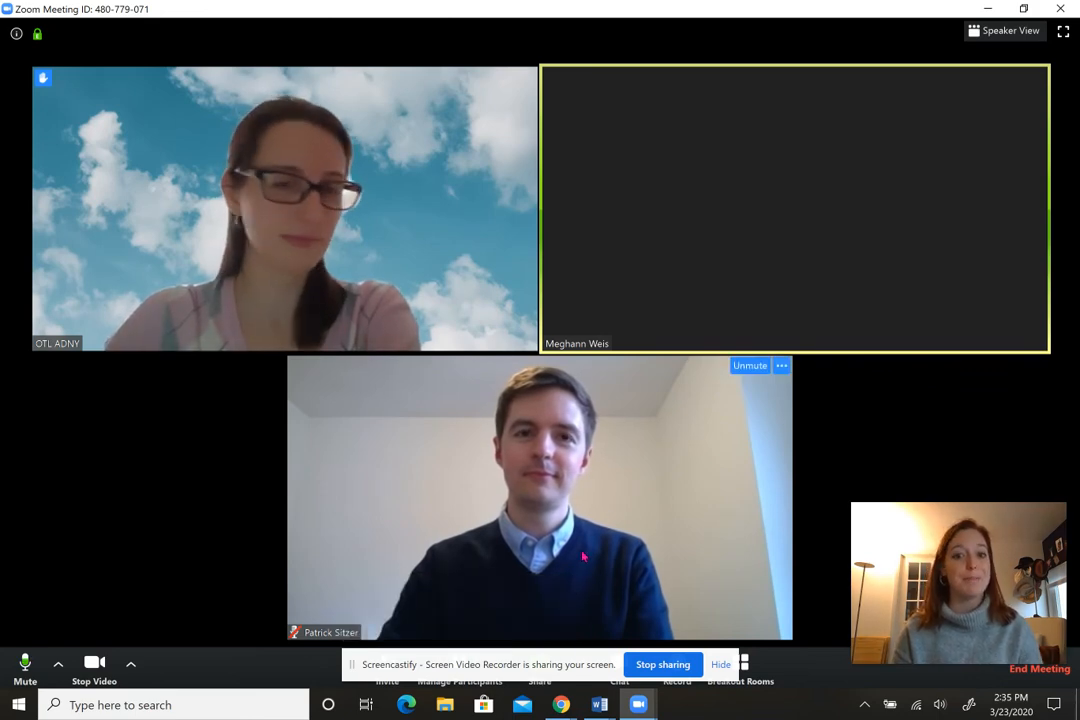
pyautogui.click(782, 367)
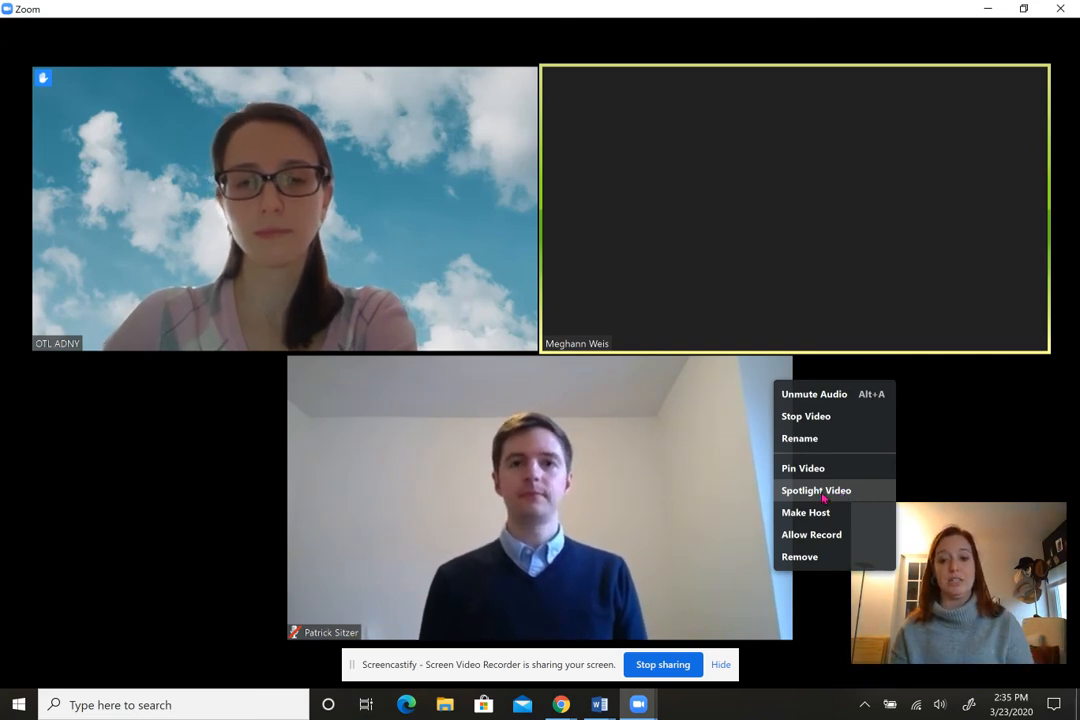
pyautogui.click(813, 489)
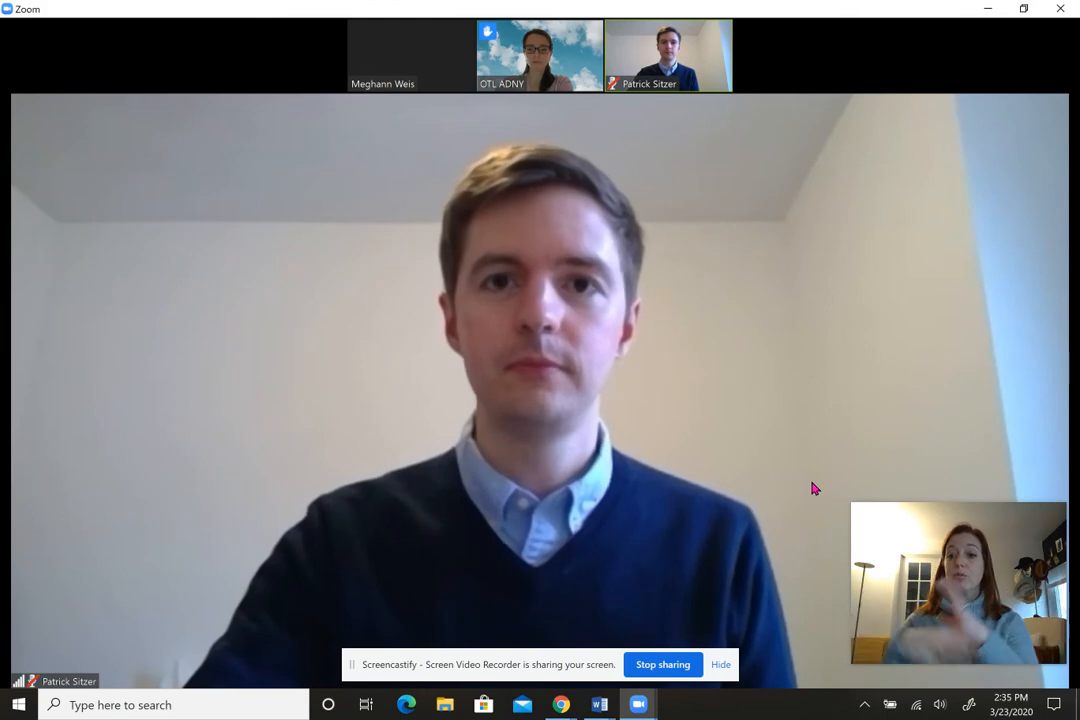
# Start removing the spotlighted participant from the meeting and dismiss the confirmation without removing anyone
pyautogui.moveTo(832, 306)
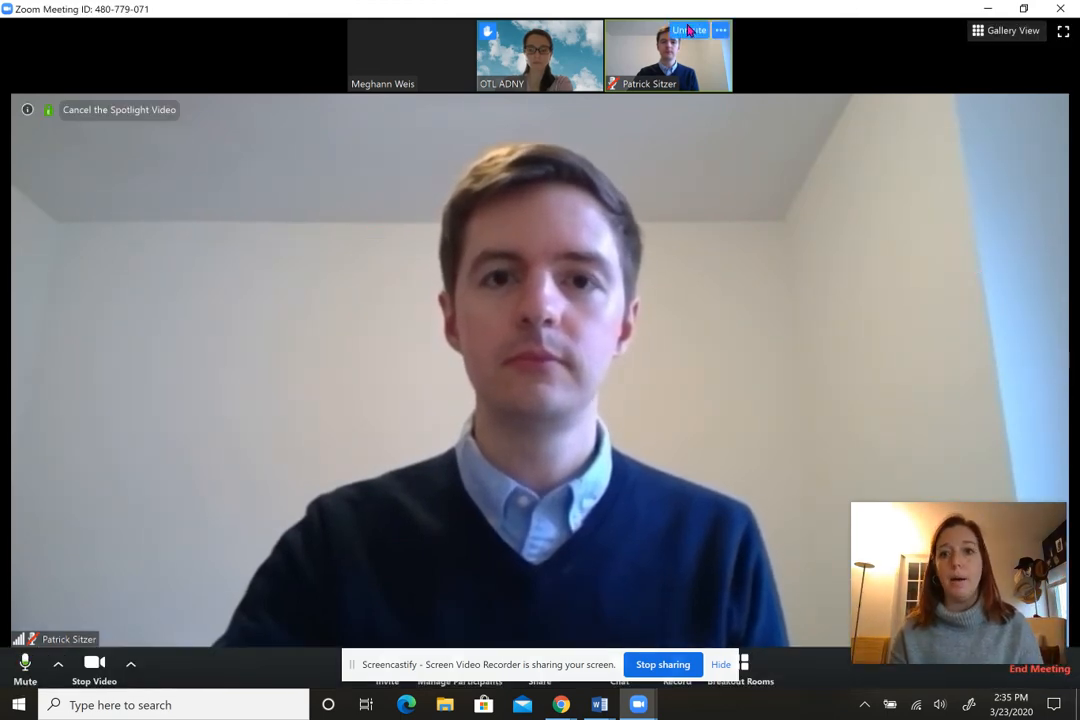
pyautogui.moveTo(723, 36)
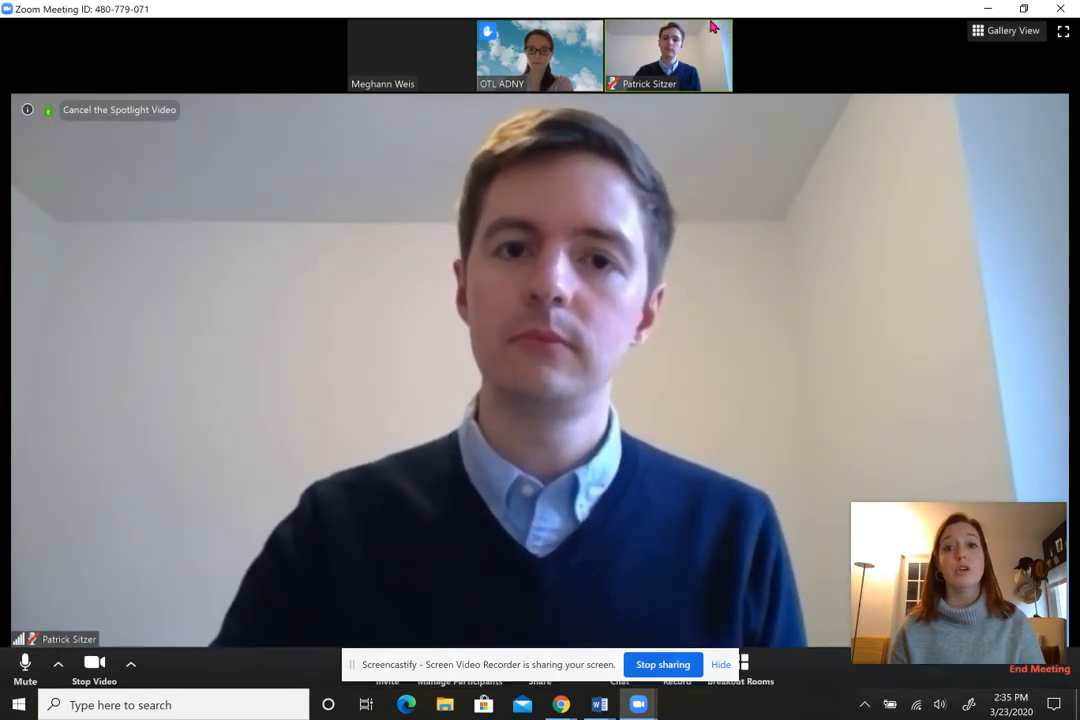
pyautogui.click(720, 31)
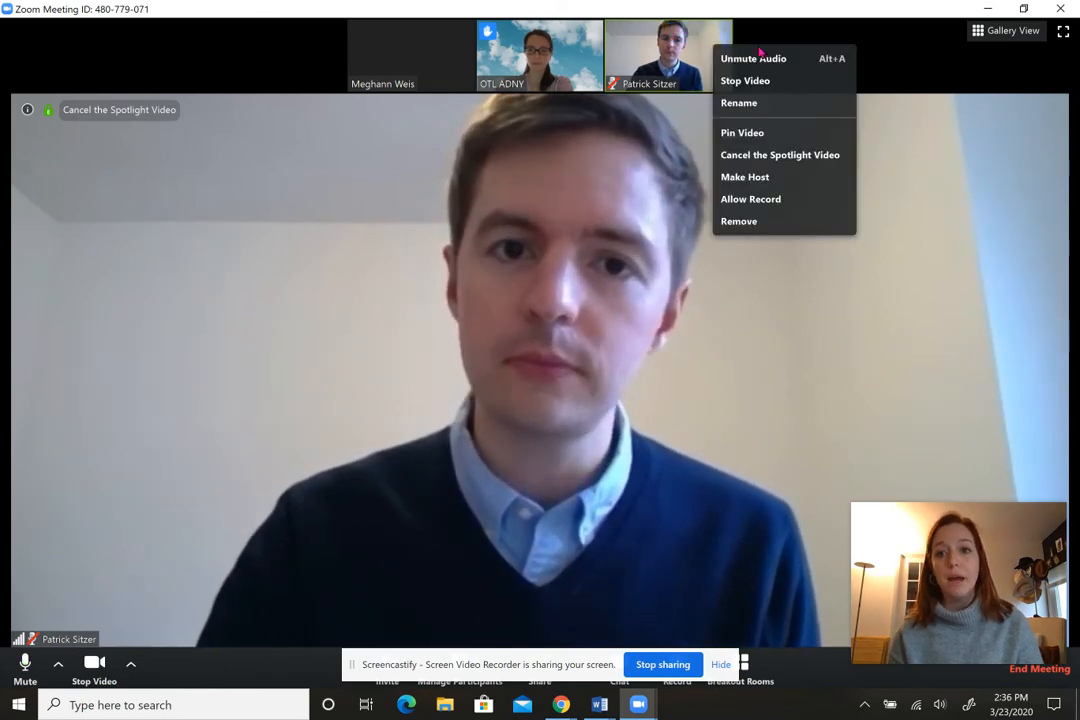
pyautogui.click(747, 220)
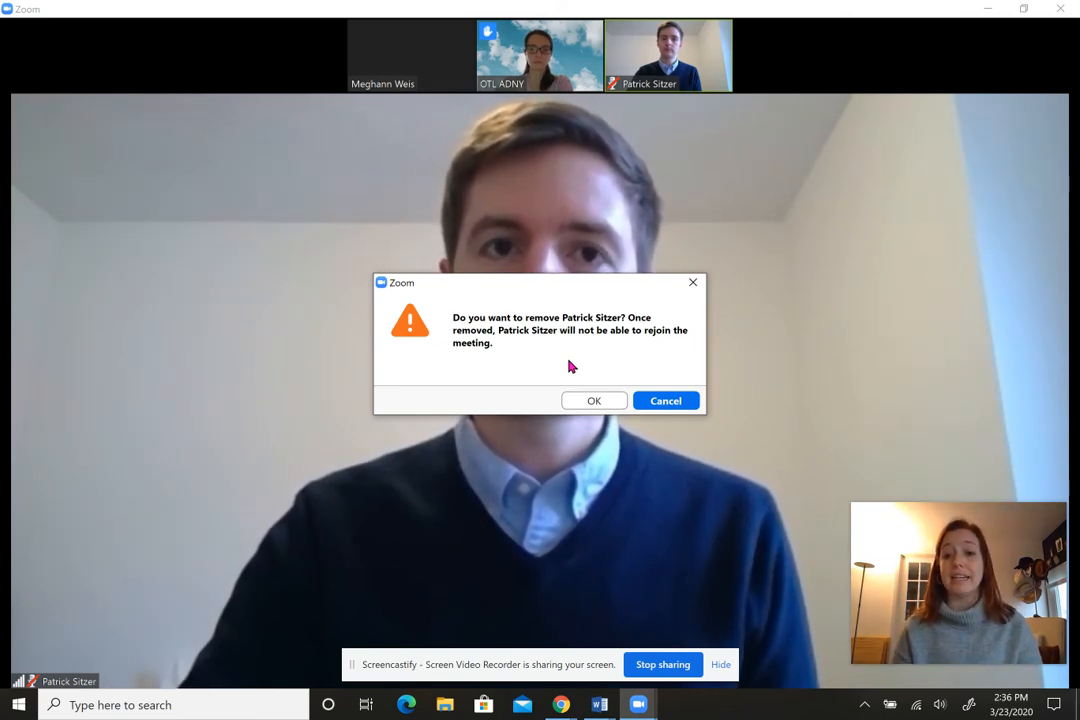
pyautogui.click(688, 285)
# Stop the spotlighted participant's video, and ask the participant to start it again
pyautogui.click(720, 30)
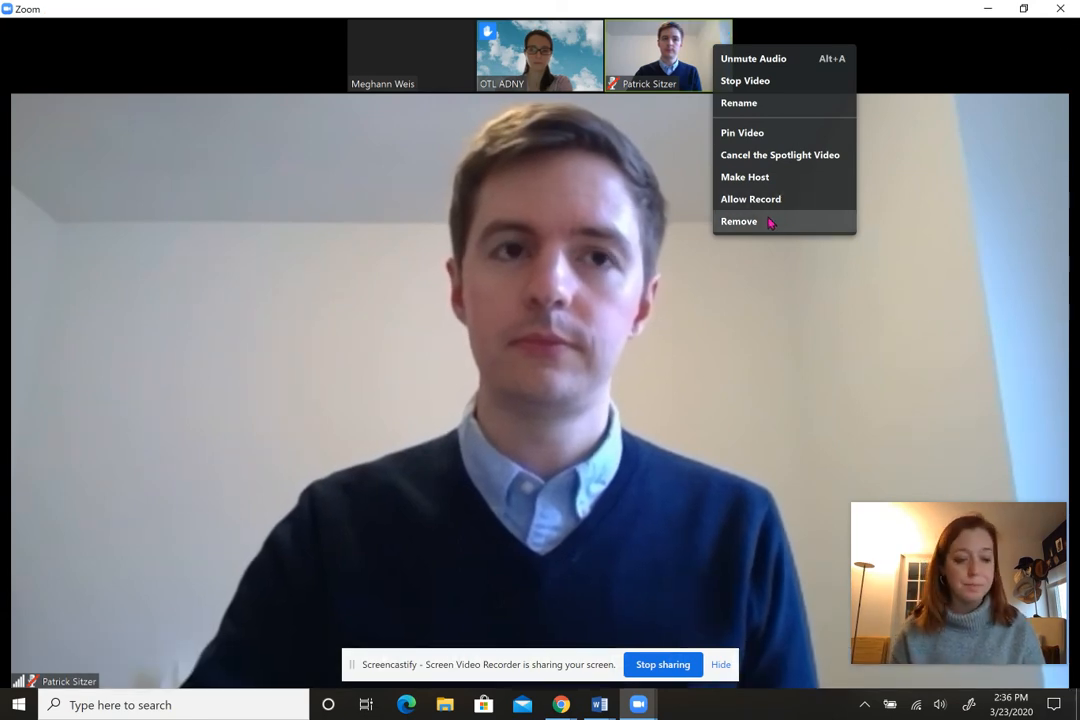
pyautogui.click(800, 86)
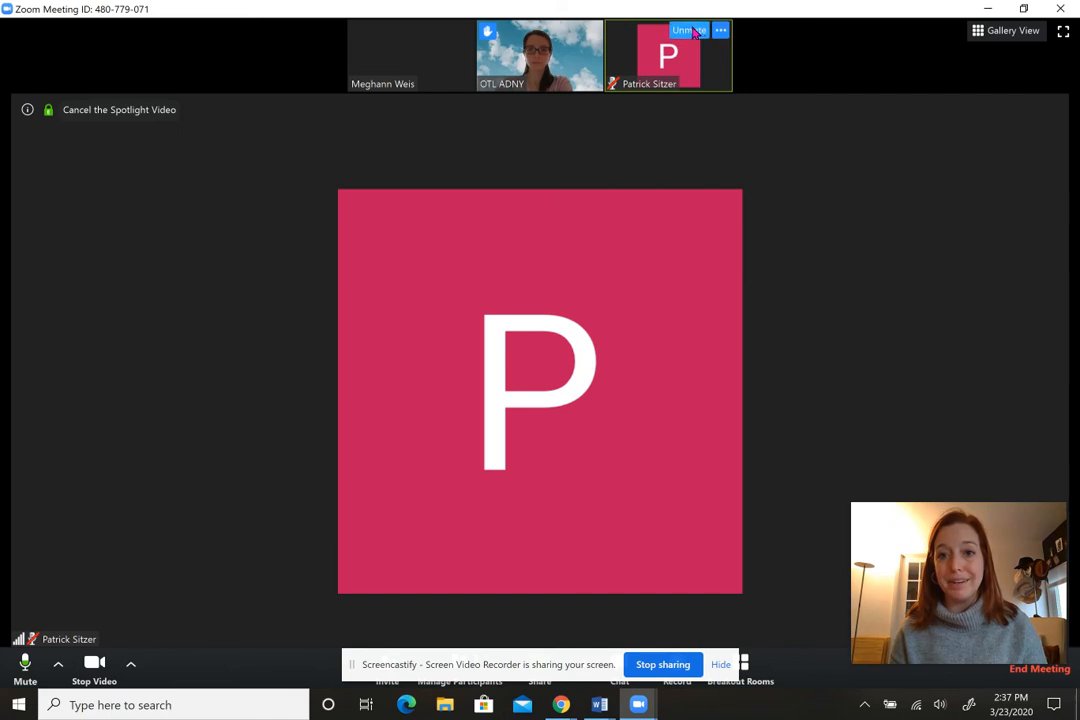
pyautogui.click(720, 31)
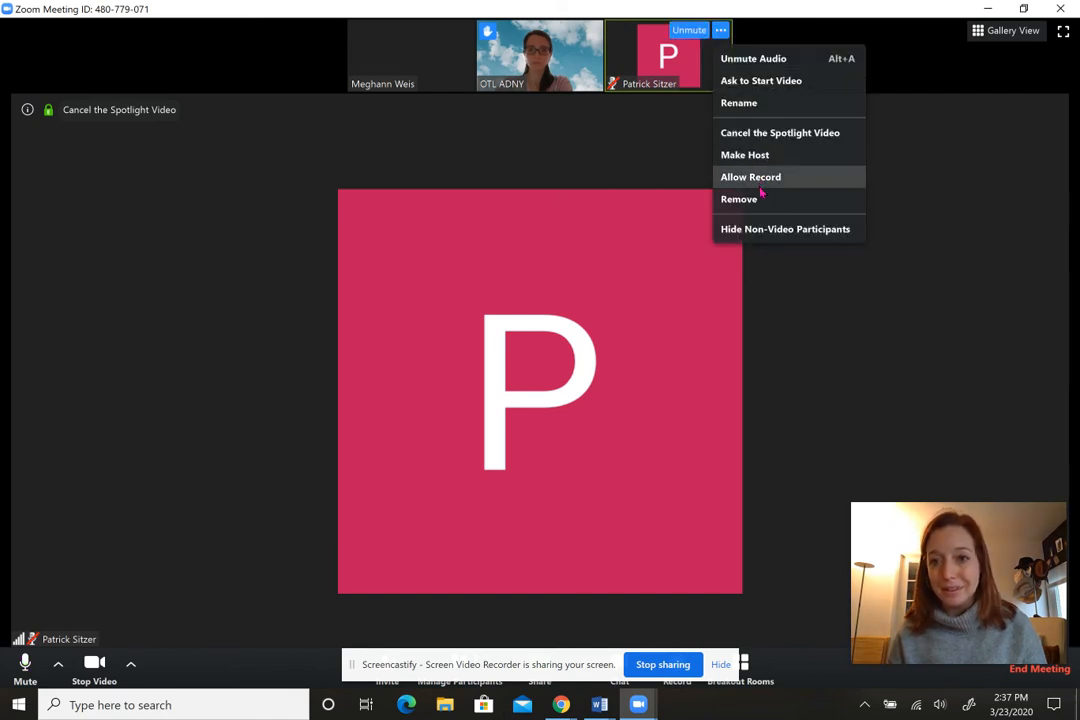
pyautogui.click(782, 84)
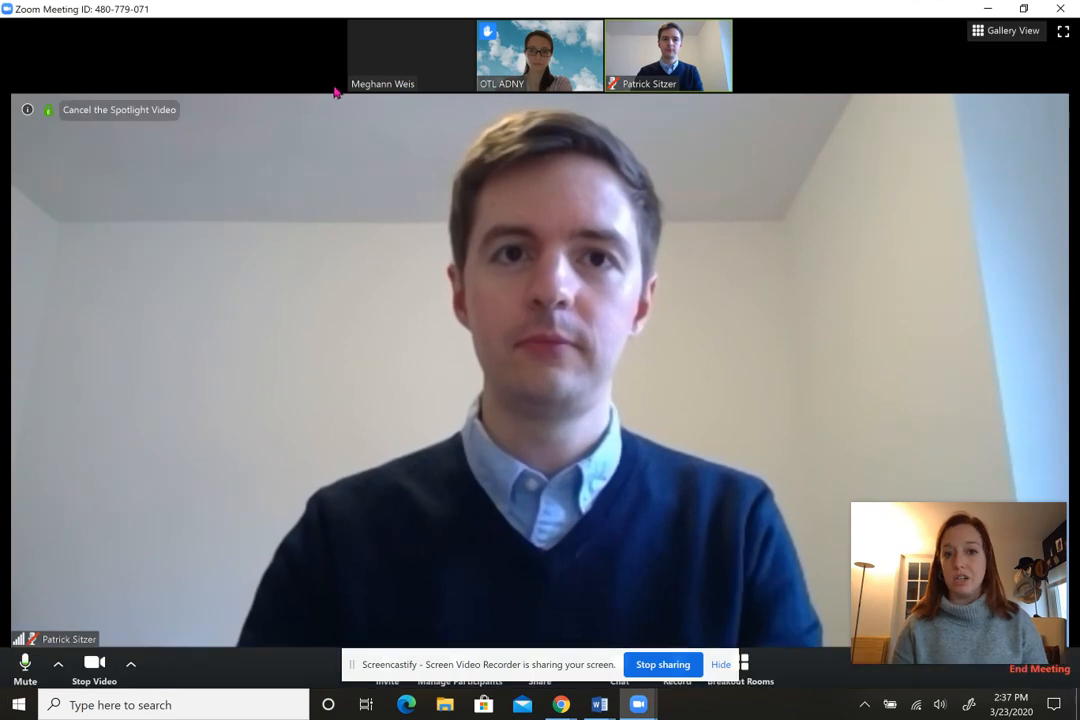
pyautogui.moveTo(413, 46)
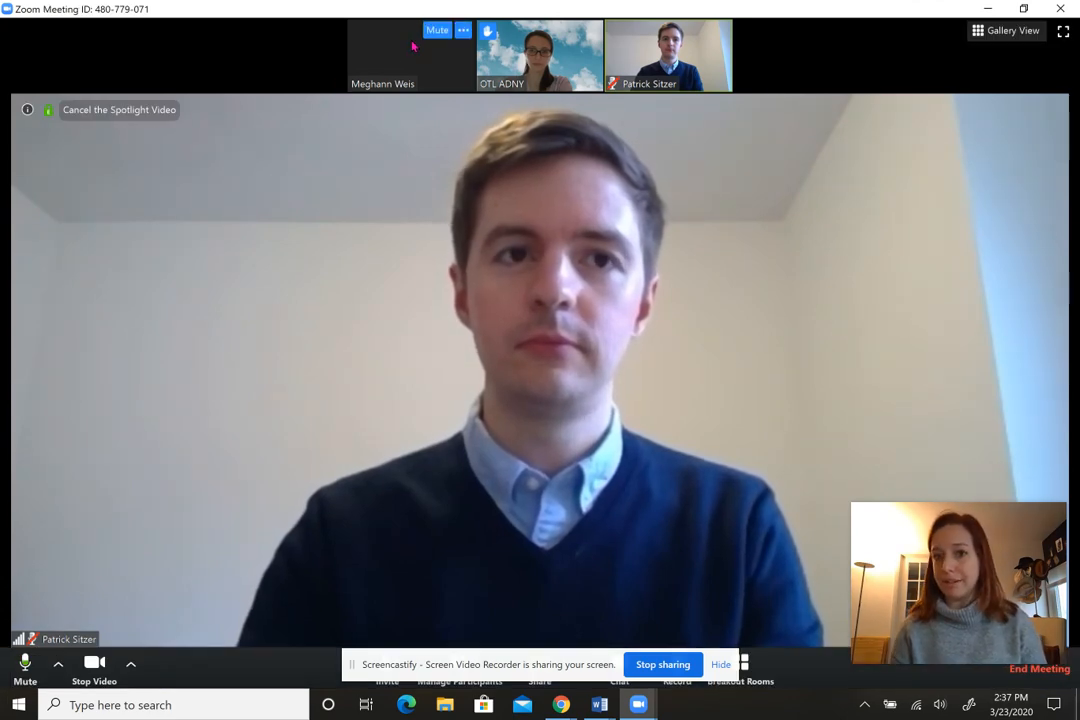